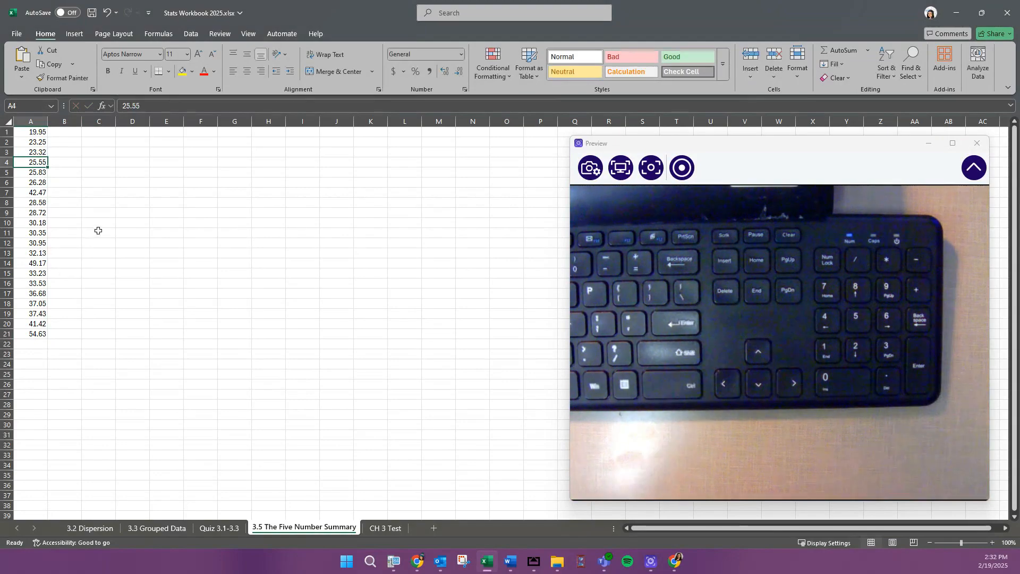
Sort the values in A1:A21 from smallest to largest.
{"action": "left_click_drag", "start_coordinate": [37, 130], "coordinate": [42, 335]}
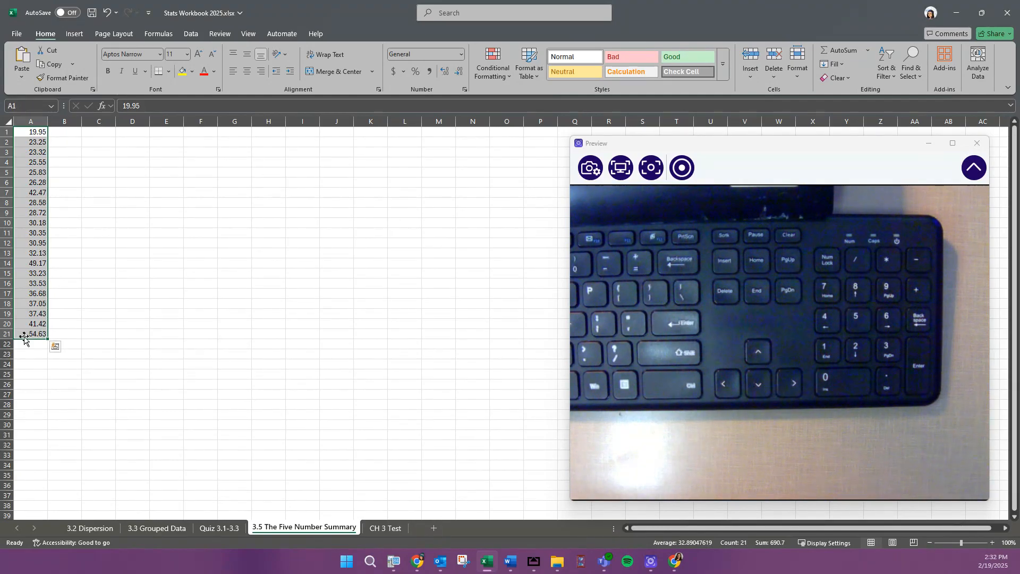
{"action": "left_click", "coordinate": [887, 69]}
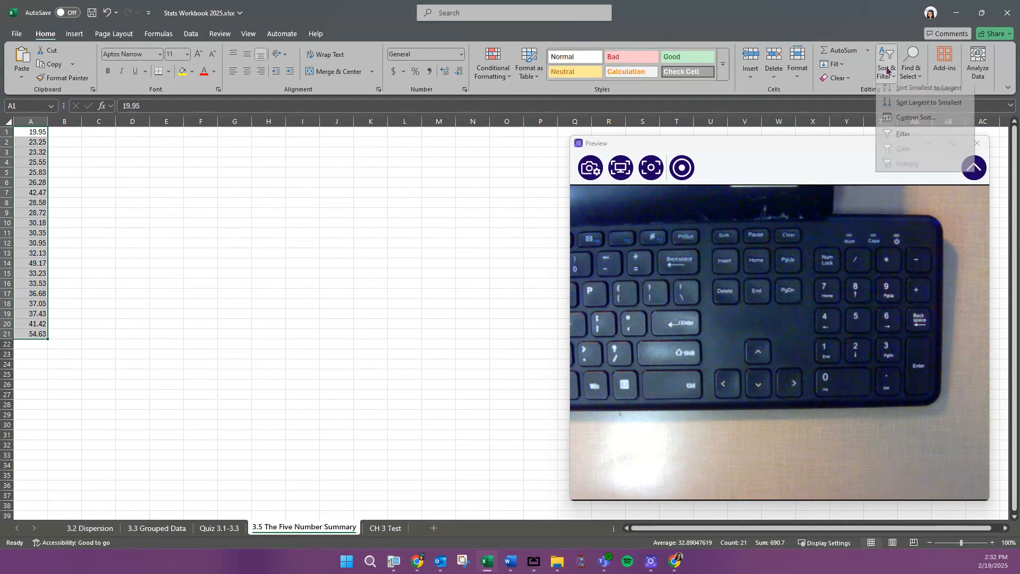
{"action": "left_click", "coordinate": [903, 99]}
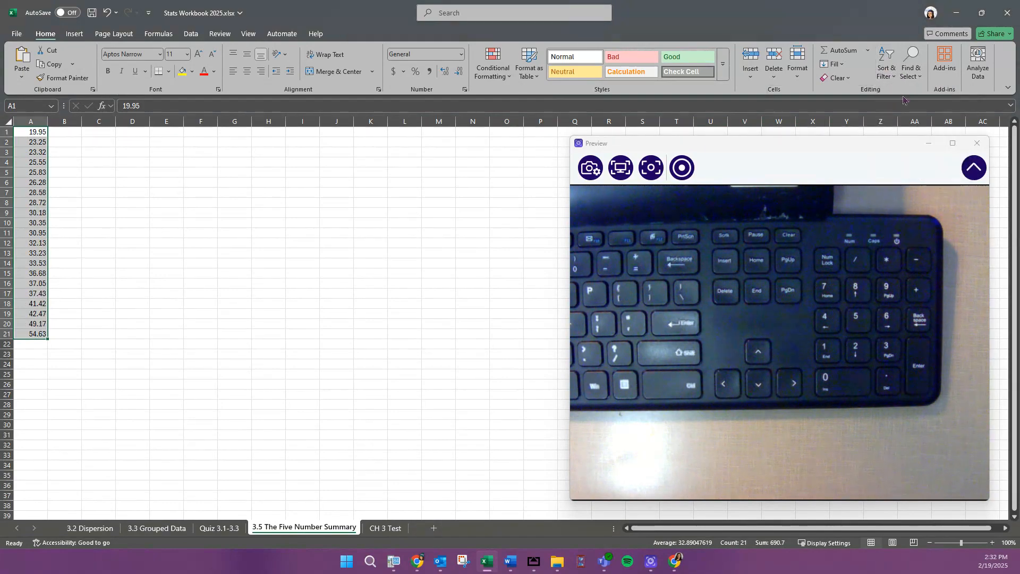
{"action": "left_click", "coordinate": [61, 134]}
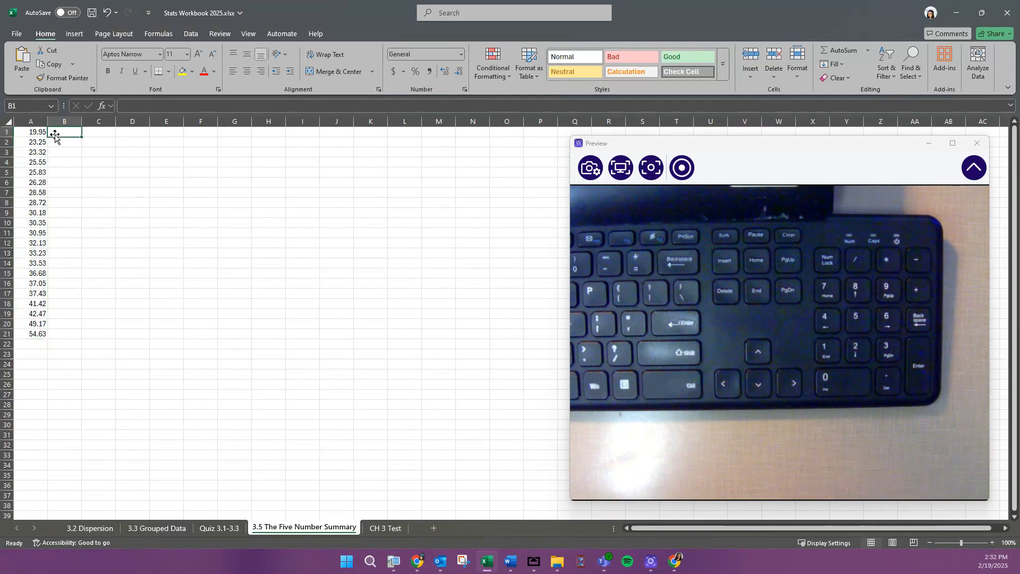
Select the sorted values to count them, and mark the median in A11 by entering M in B11.
{"action": "left_click_drag", "start_coordinate": [37, 132], "coordinate": [26, 336]}
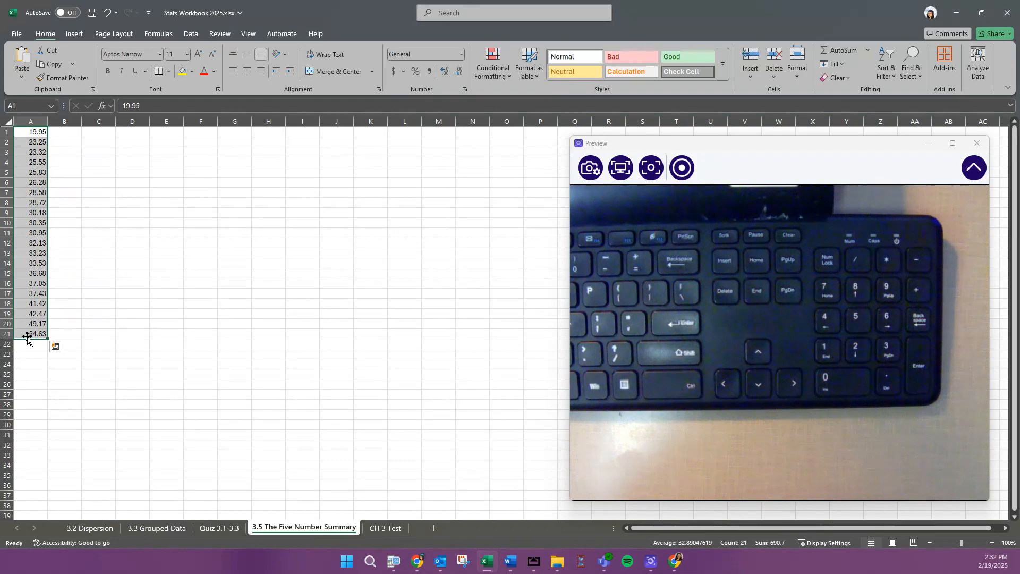
{"action": "left_click", "coordinate": [52, 233]}
{"action": "type", "text": "Q"}
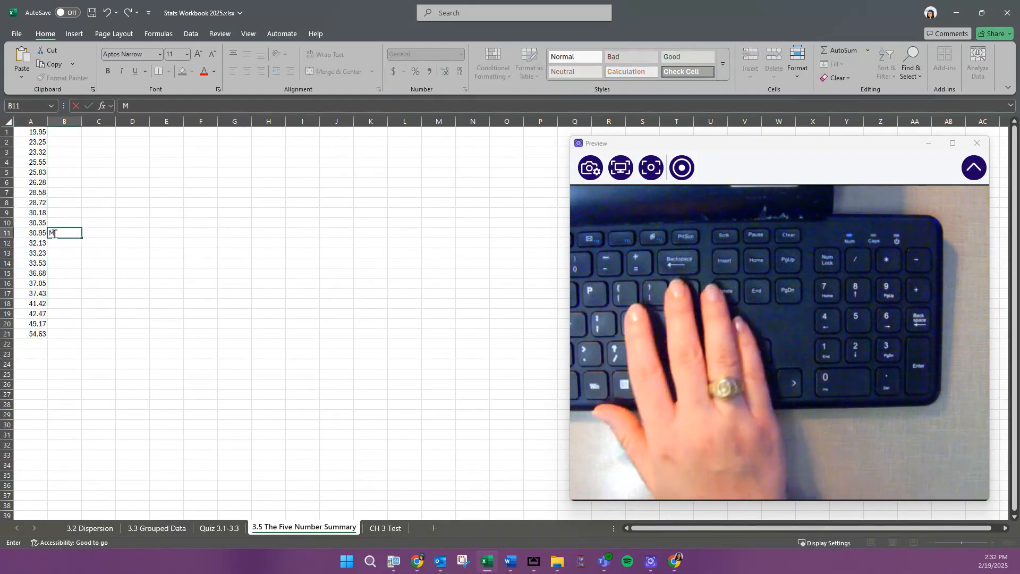
{"action": "key", "text": "BackSpace"}
{"action": "key", "text": "Return"}
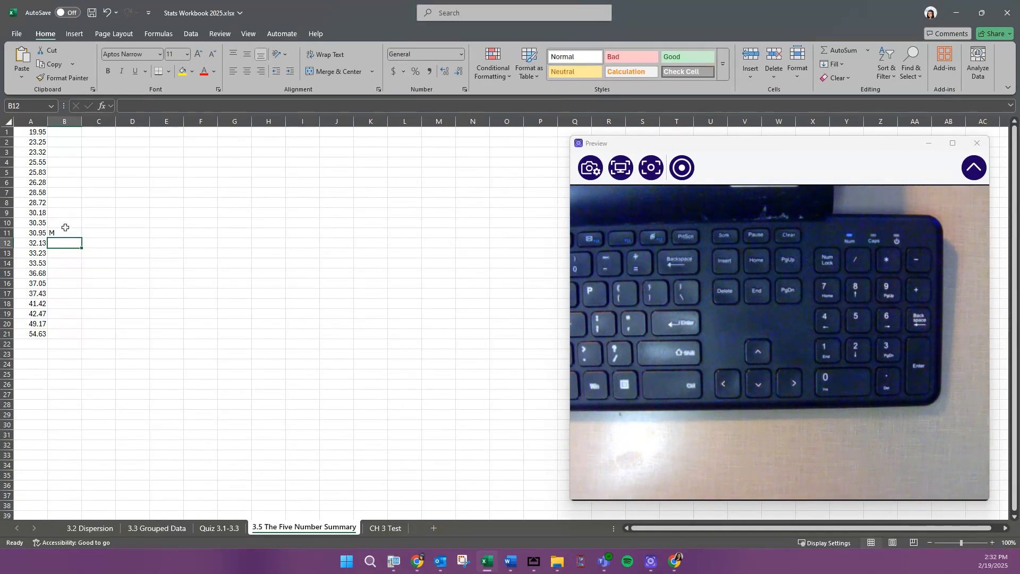
Check the values below the median, A1:A10, and calculate the first quartile in B6 with =AVERAGE(A5:A6).
{"action": "left_click_drag", "start_coordinate": [36, 230], "coordinate": [28, 130]}
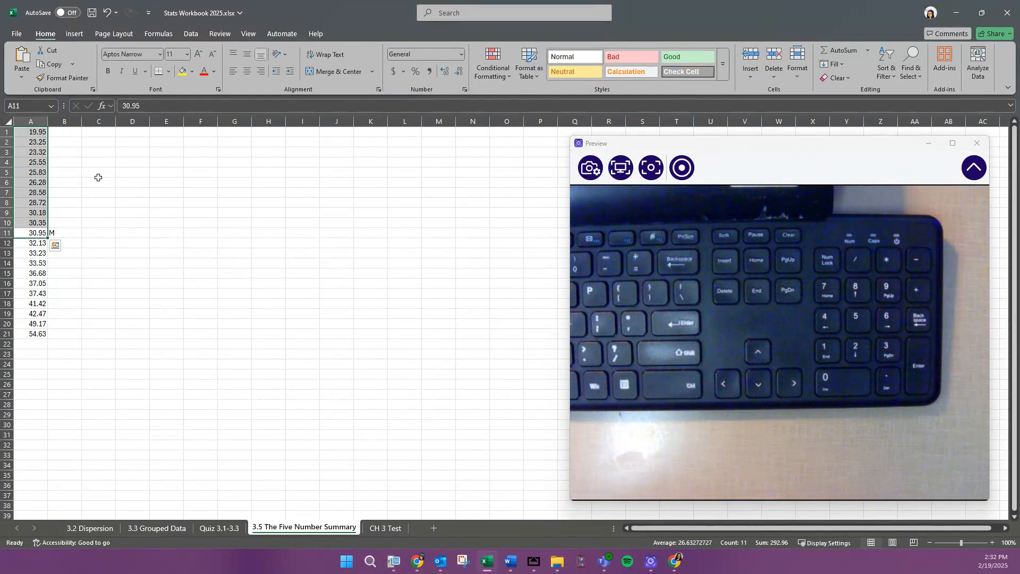
{"action": "left_click_drag", "start_coordinate": [37, 222], "coordinate": [39, 131]}
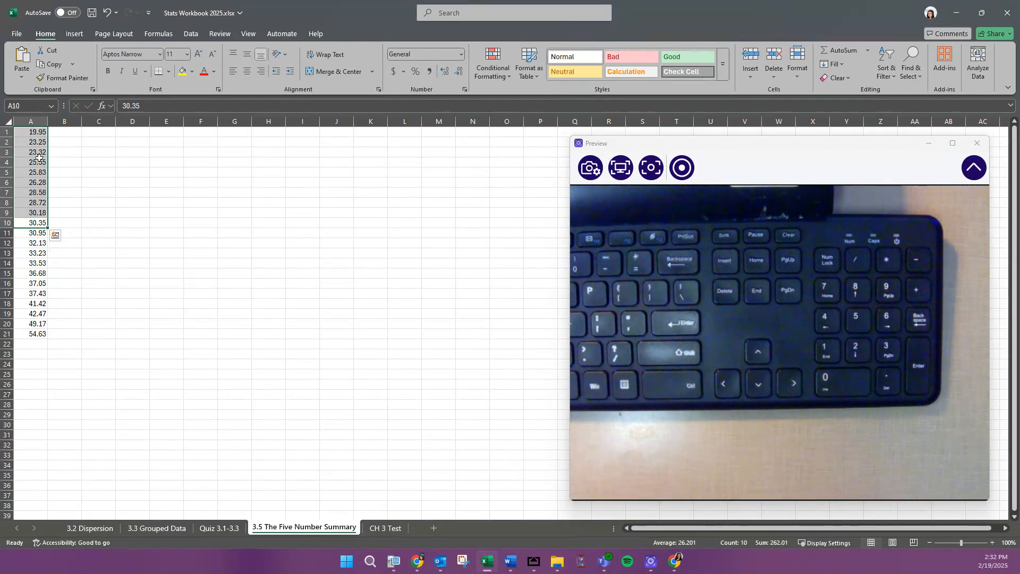
{"action": "left_click_drag", "start_coordinate": [66, 173], "coordinate": [67, 181]}
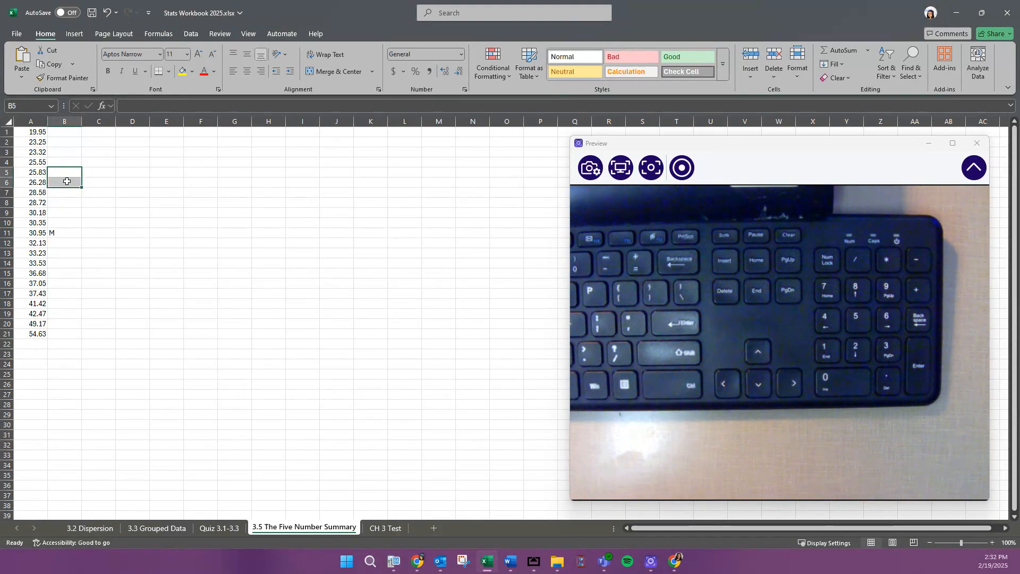
{"action": "left_click", "coordinate": [67, 181]}
{"action": "type", "text": "="}
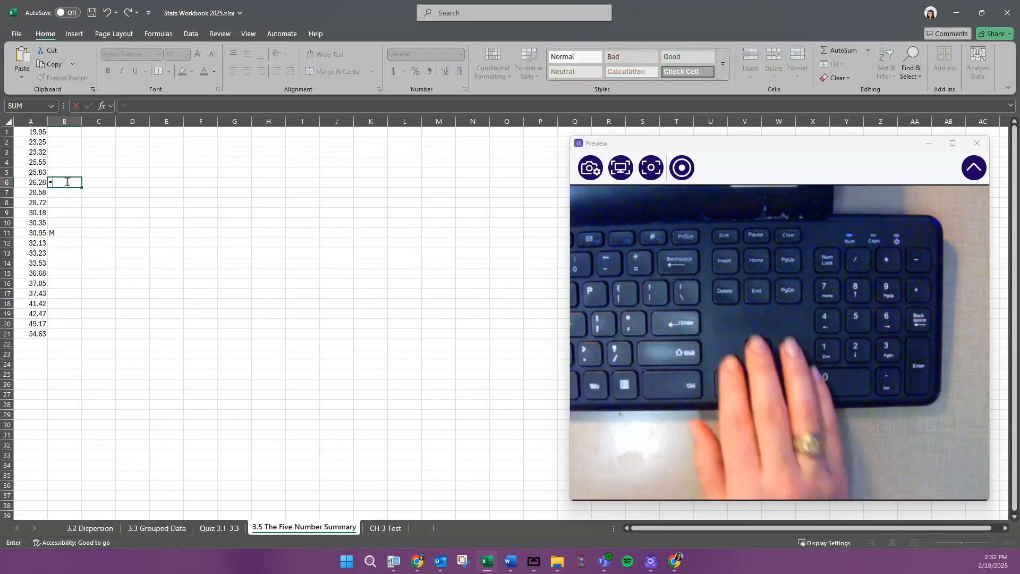
{"action": "type", "text": "average("}
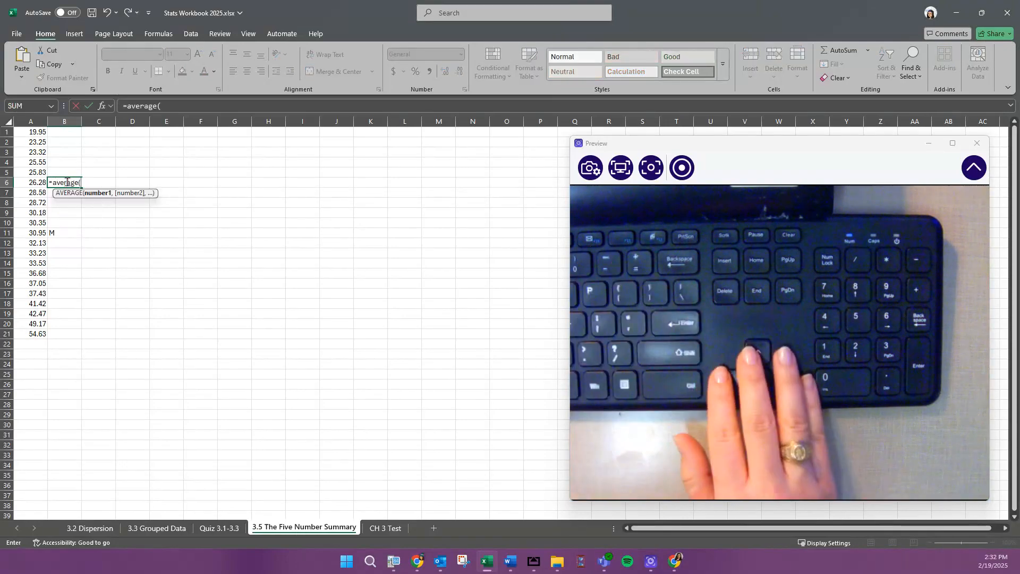
{"action": "key", "text": "Left"}
{"action": "key", "text": "F8"}
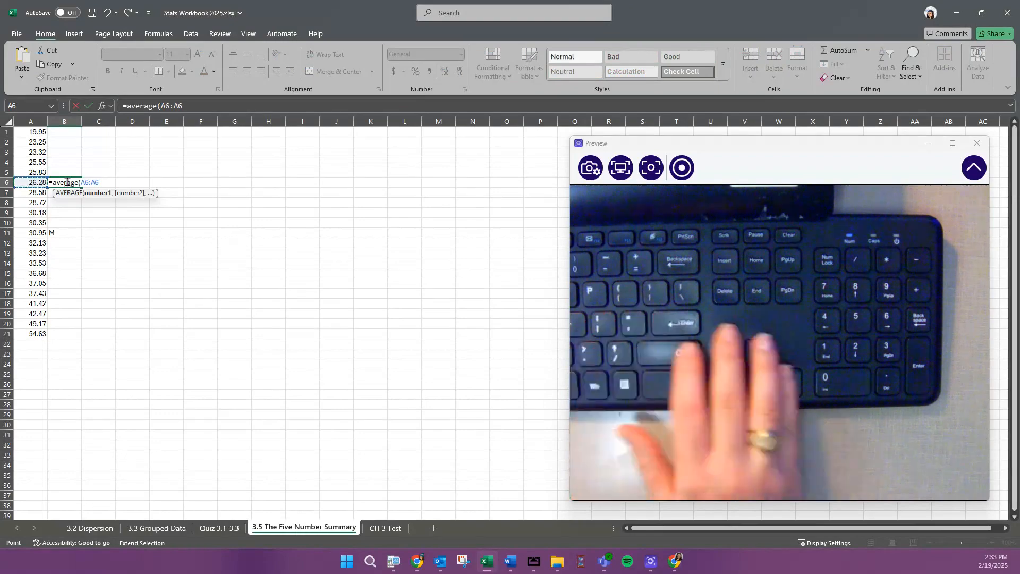
{"action": "key", "text": "Up"}
{"action": "key", "text": "Return"}
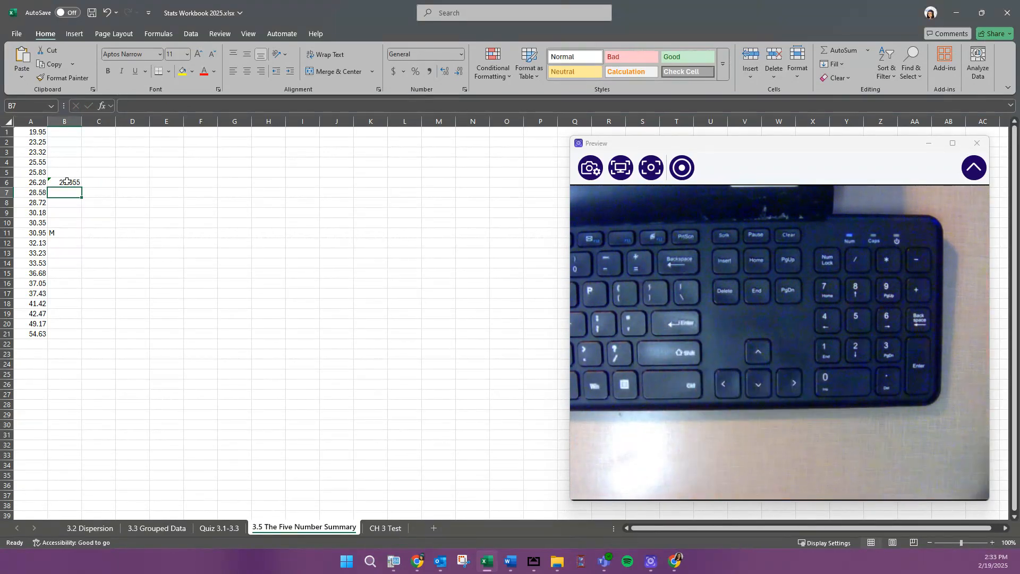
{"action": "key", "text": "Up"}
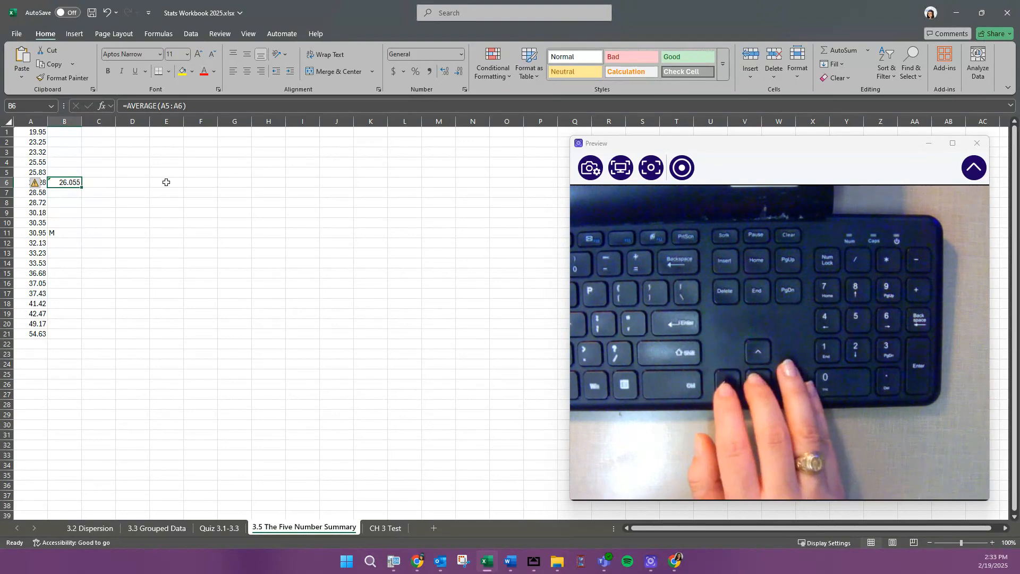
Examine the values above the median, A12:A21, to locate the two middle ones.
{"action": "key", "text": "Down"}
{"action": "key", "text": "Down"}
{"action": "key", "text": "Down"}
{"action": "key", "text": "Down"}
{"action": "key", "text": "Down"}
{"action": "key", "text": "Left"}
{"action": "key", "text": "Down"}
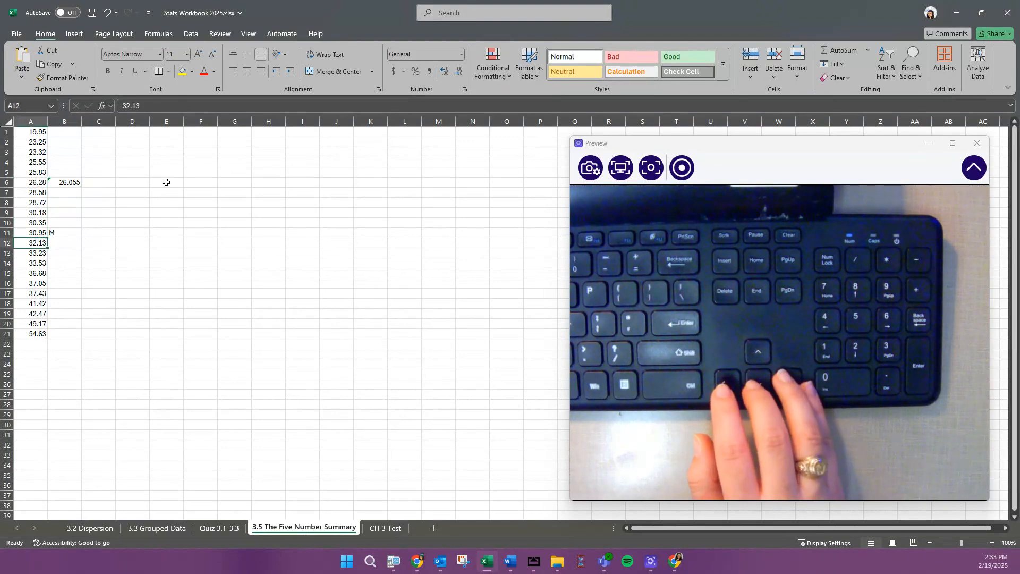
{"action": "key", "text": "shift+Down"}
{"action": "key", "text": "shift+Down"}
{"action": "key", "text": "shift+Down"}
{"action": "key", "text": "shift+Down"}
{"action": "key", "text": "shift+Down"}
{"action": "key", "text": "shift+Down"}
{"action": "key", "text": "shift+Down"}
{"action": "key", "text": "shift+Down"}
{"action": "key", "text": "shift+Down"}
{"action": "key", "text": "shift+Down"}
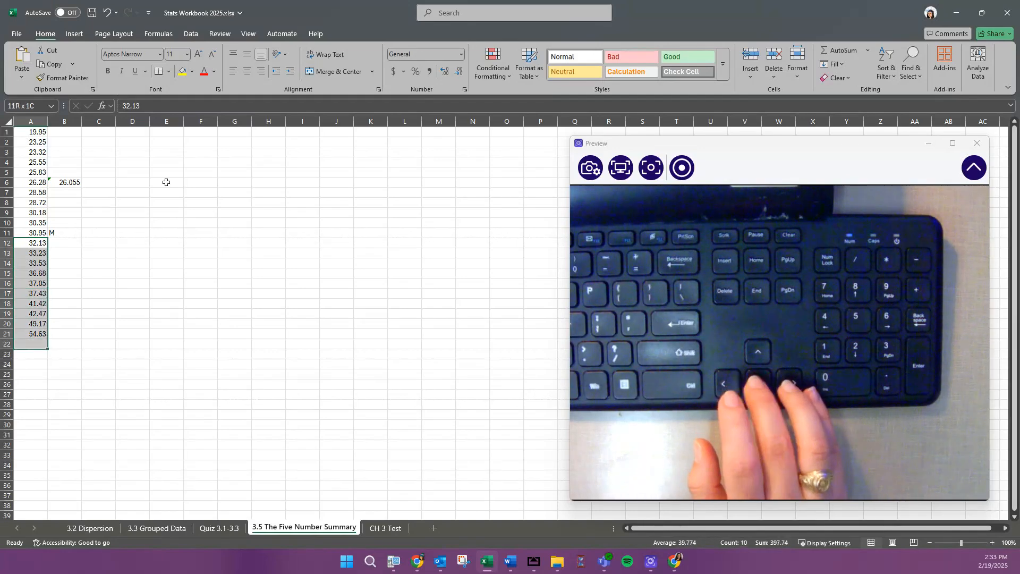
{"action": "key", "text": "Up"}
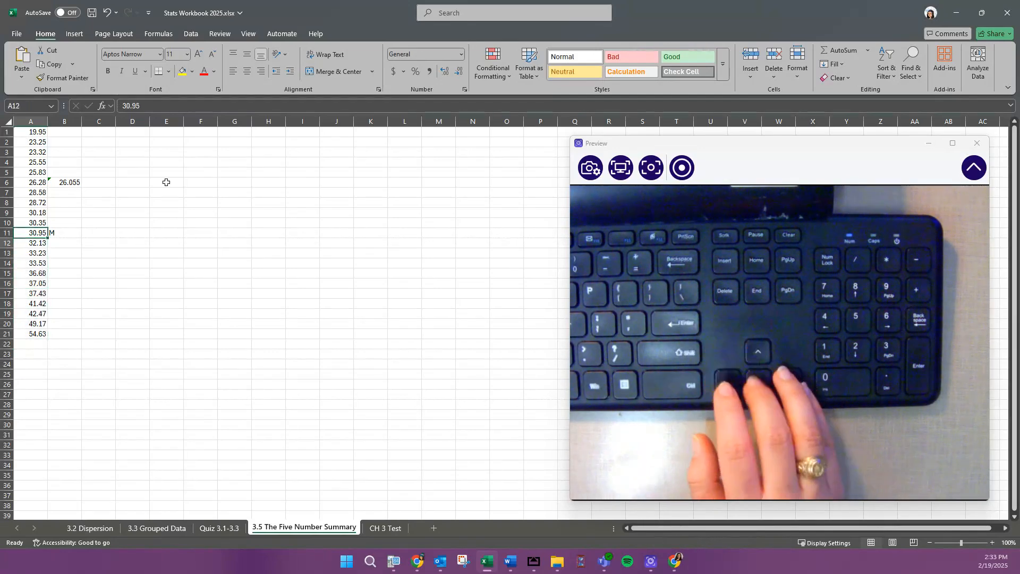
{"action": "key", "text": "Down"}
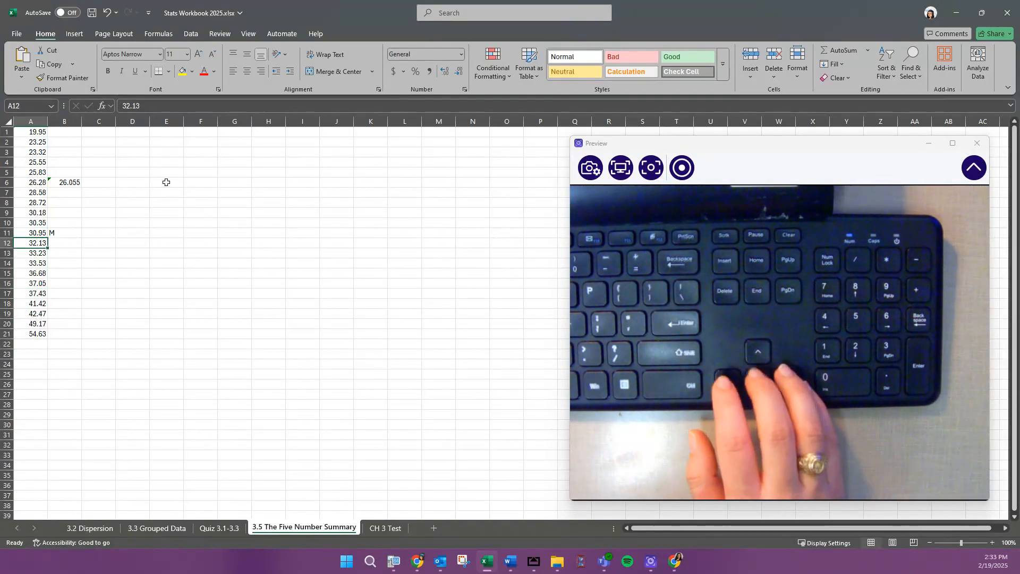
{"action": "key", "text": "Up"}
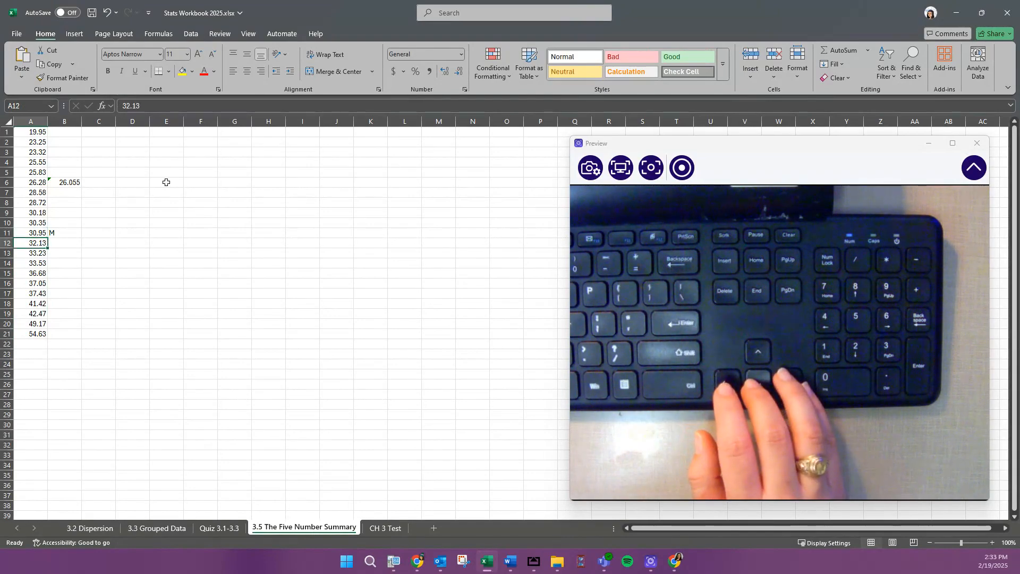
{"action": "key", "text": "Down"}
{"action": "key", "text": "Down"}
{"action": "key", "text": "Down"}
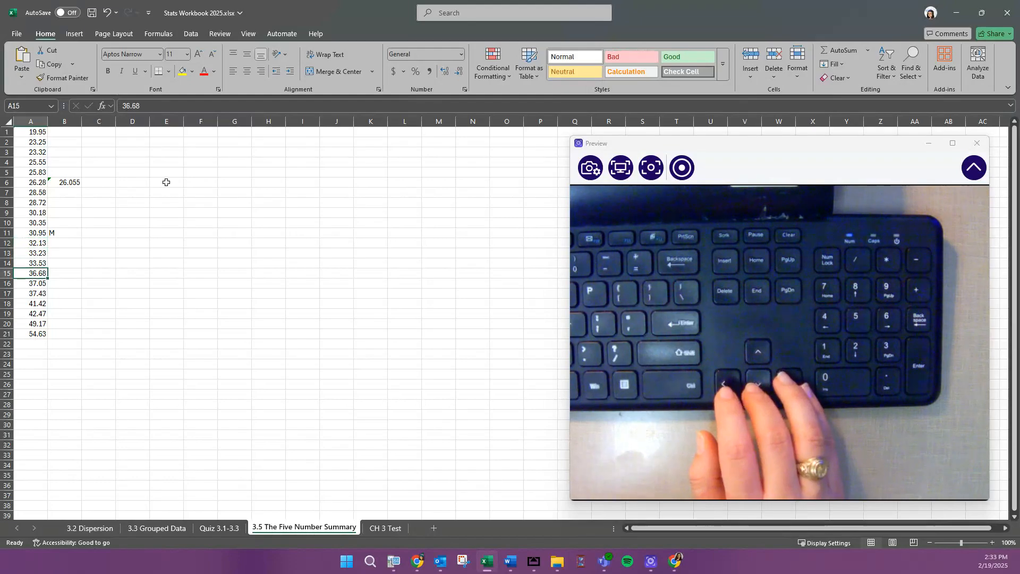
{"action": "key", "text": "shift+Down"}
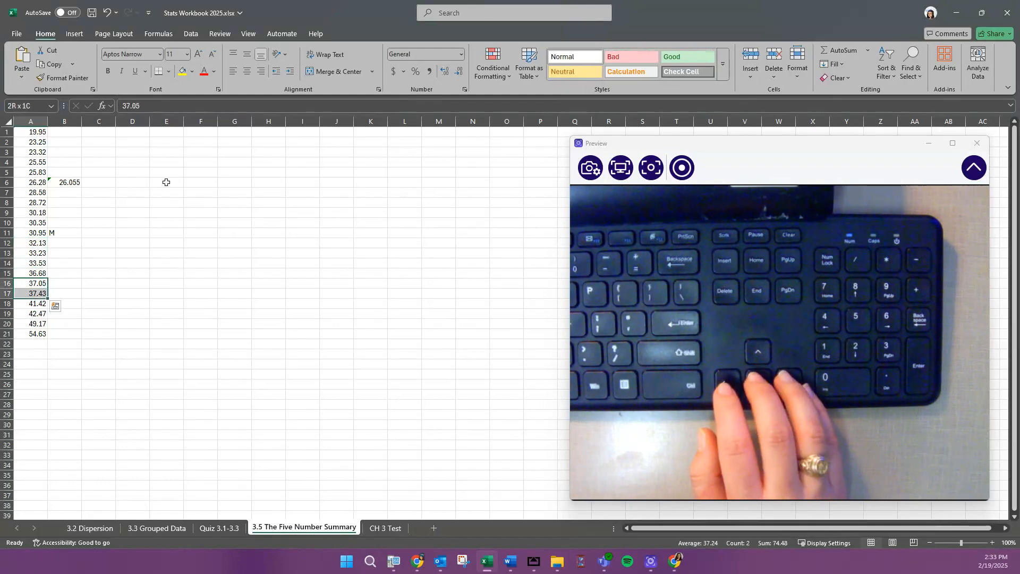
Calculate the third quartile in B16 with =AVERAGE(A16:A17).
{"action": "key", "text": "Right"}
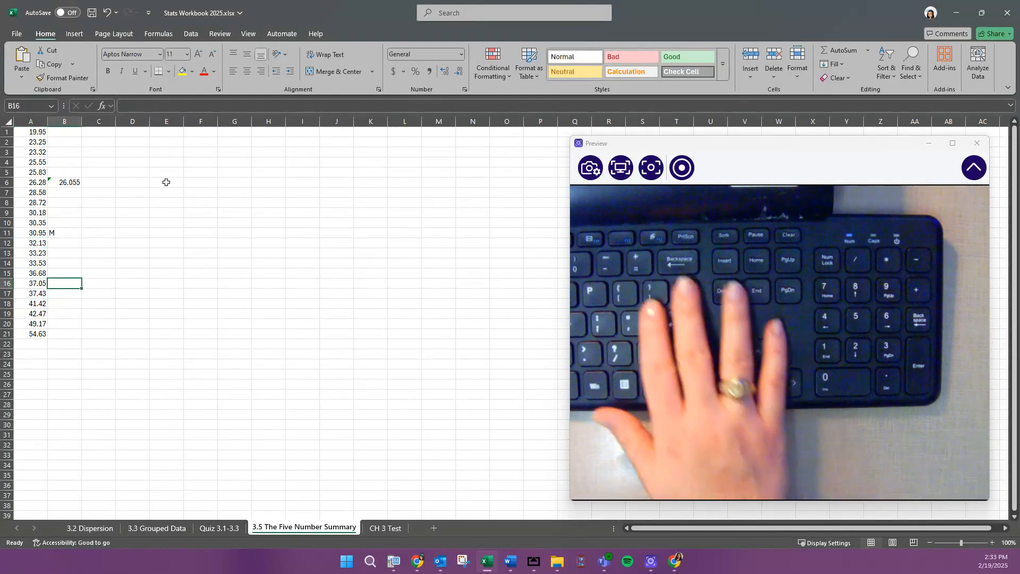
{"action": "type", "text": "=average("}
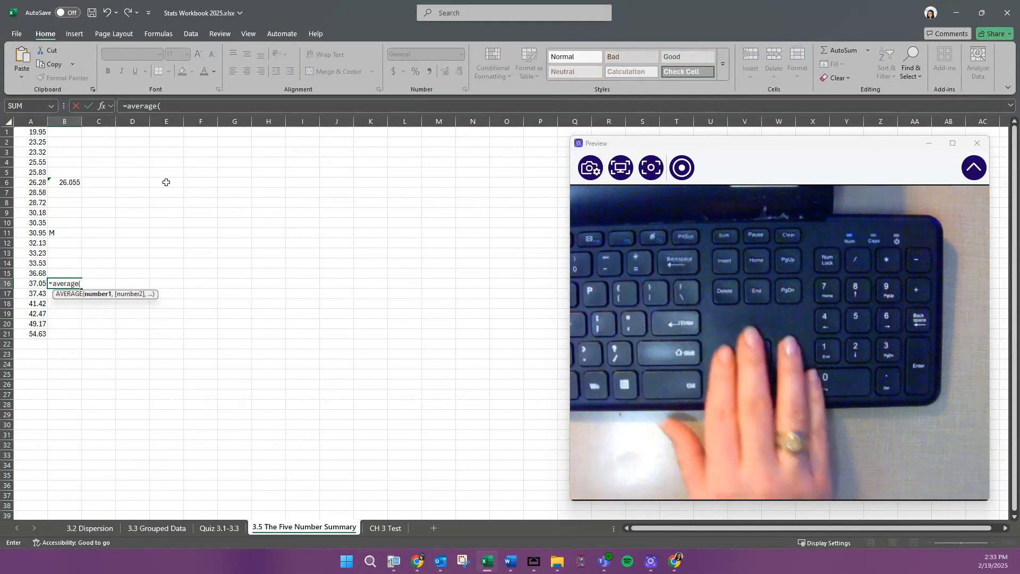
{"action": "key", "text": "Left"}
{"action": "key", "text": "shift+Down"}
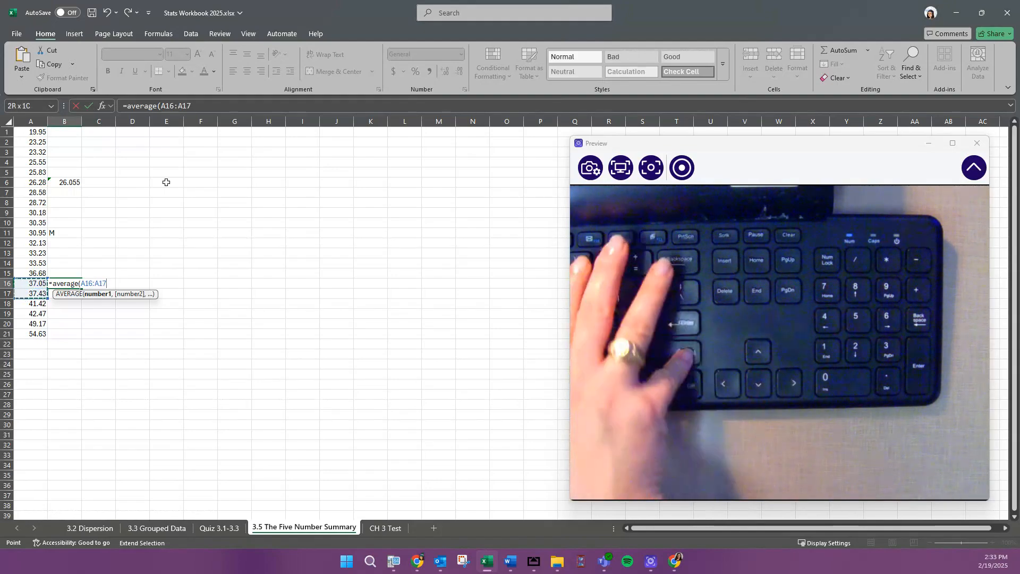
{"action": "type", "text": ")"}
{"action": "key", "text": "Return"}
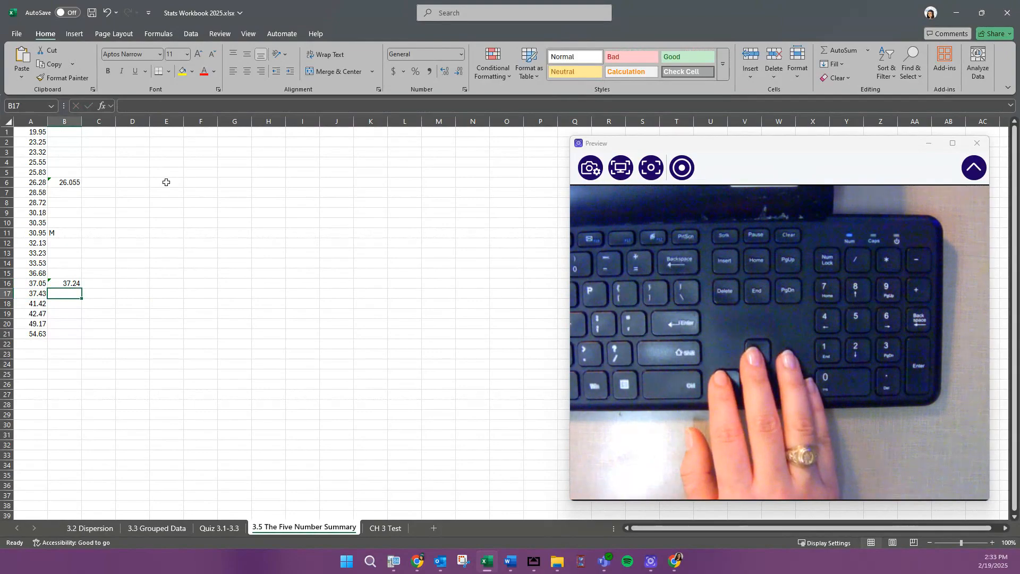
Fill the minimum value in A1 with magenta and the first quartile in B6 with green.
{"action": "left_click", "coordinate": [35, 133]}
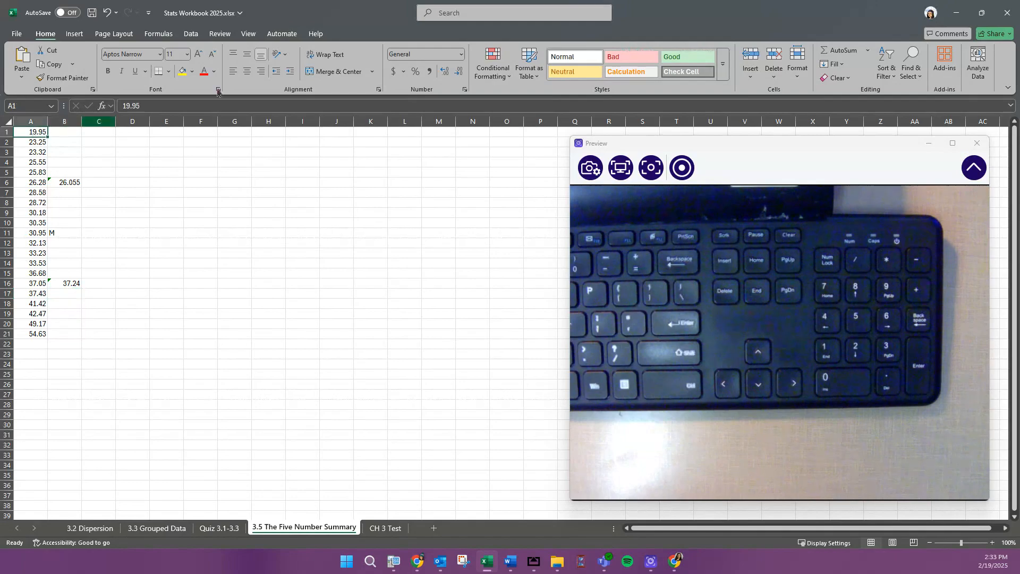
{"action": "left_click", "coordinate": [193, 72]}
{"action": "left_click", "coordinate": [302, 123]}
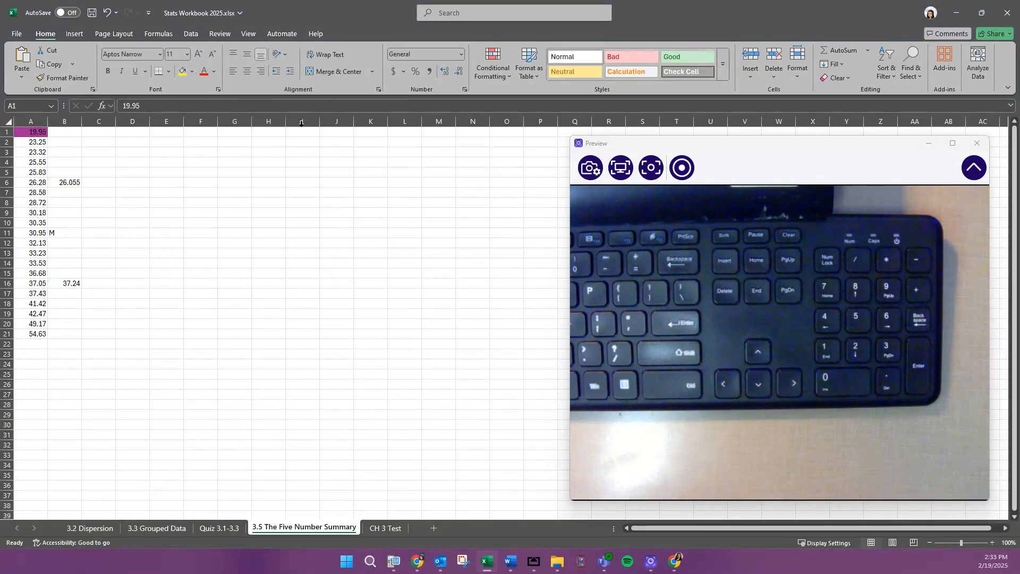
{"action": "left_click", "coordinate": [73, 186]}
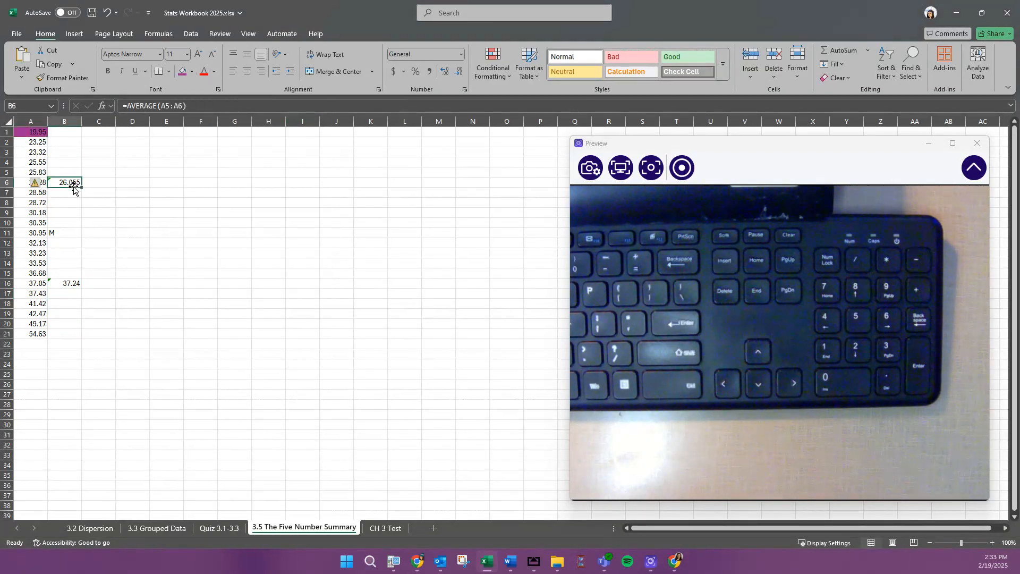
{"action": "left_click", "coordinate": [193, 71]}
{"action": "left_click", "coordinate": [317, 124]}
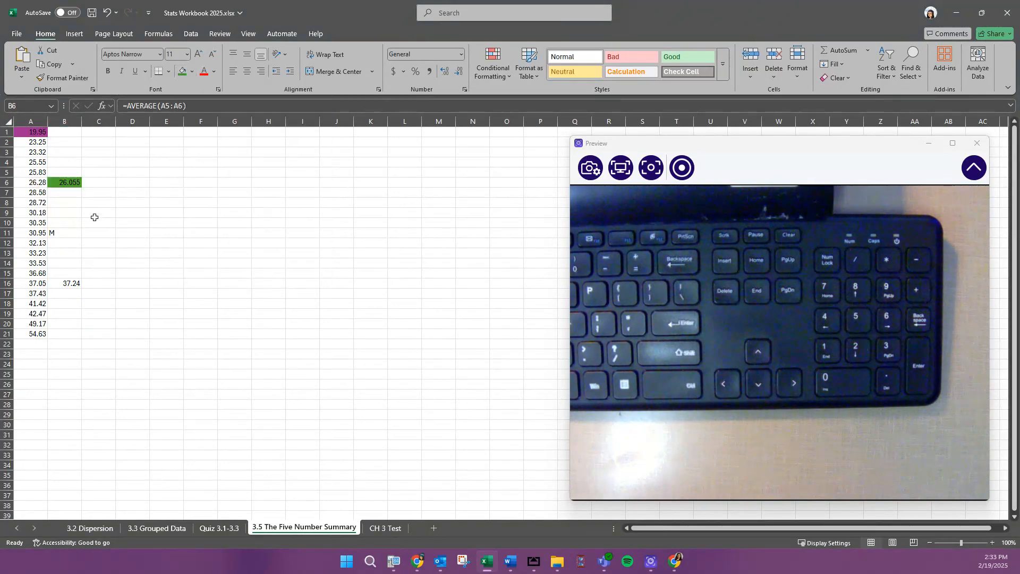
Fill the median in A11 with light blue and the third quartile in B16 with green.
{"action": "left_click", "coordinate": [36, 234]}
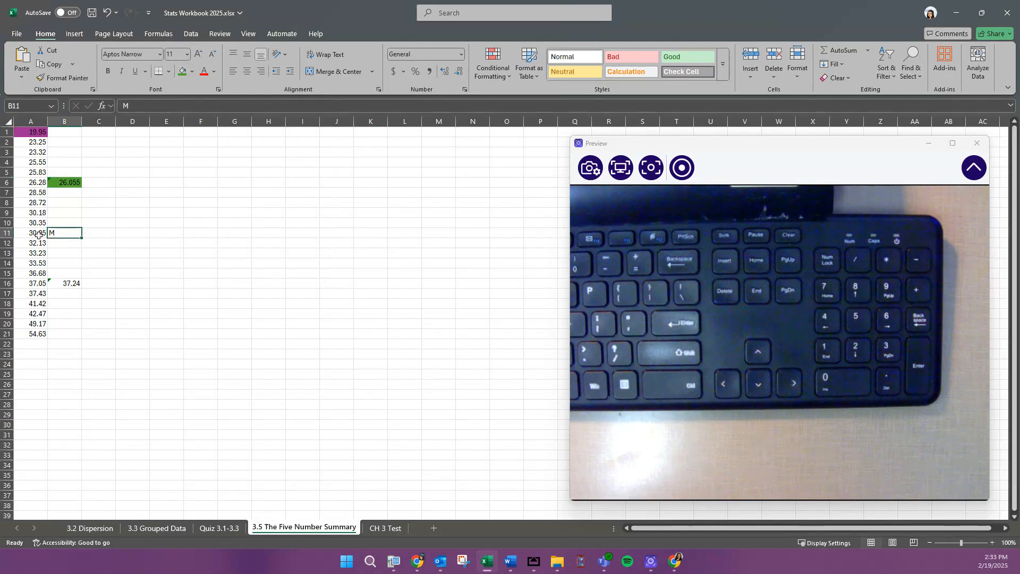
{"action": "left_click", "coordinate": [192, 72]}
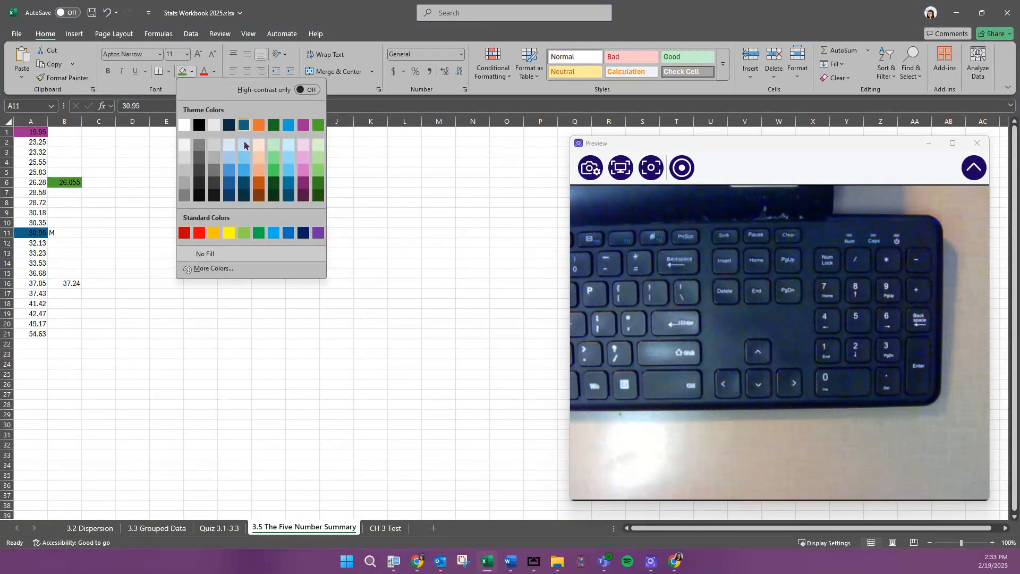
{"action": "left_click", "coordinate": [233, 157]}
{"action": "left_click", "coordinate": [65, 283]}
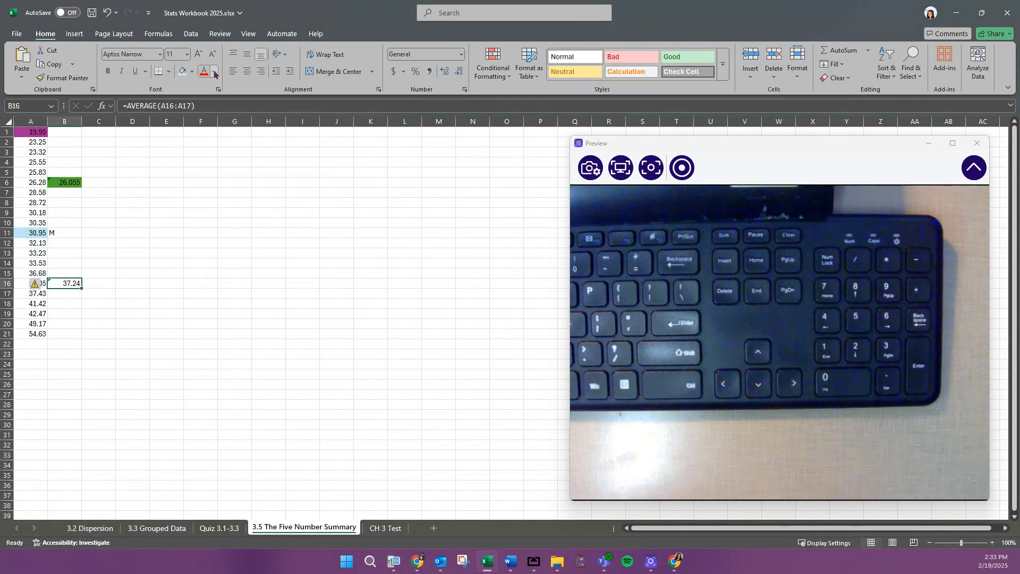
{"action": "left_click", "coordinate": [192, 72]}
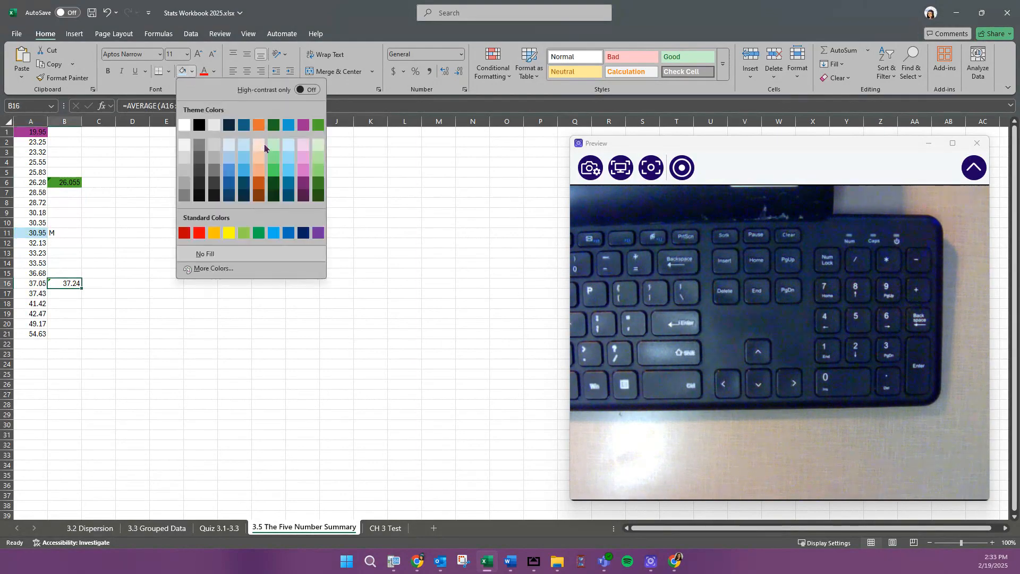
{"action": "left_click", "coordinate": [317, 128]}
Fill the maximum value in A21 with magenta.
{"action": "left_click", "coordinate": [42, 335]}
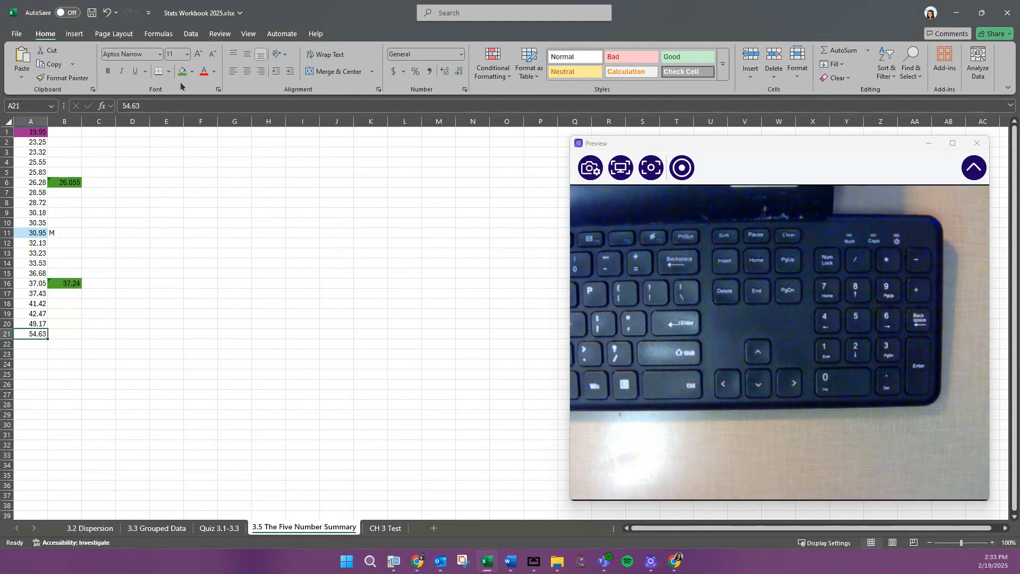
{"action": "left_click", "coordinate": [192, 72]}
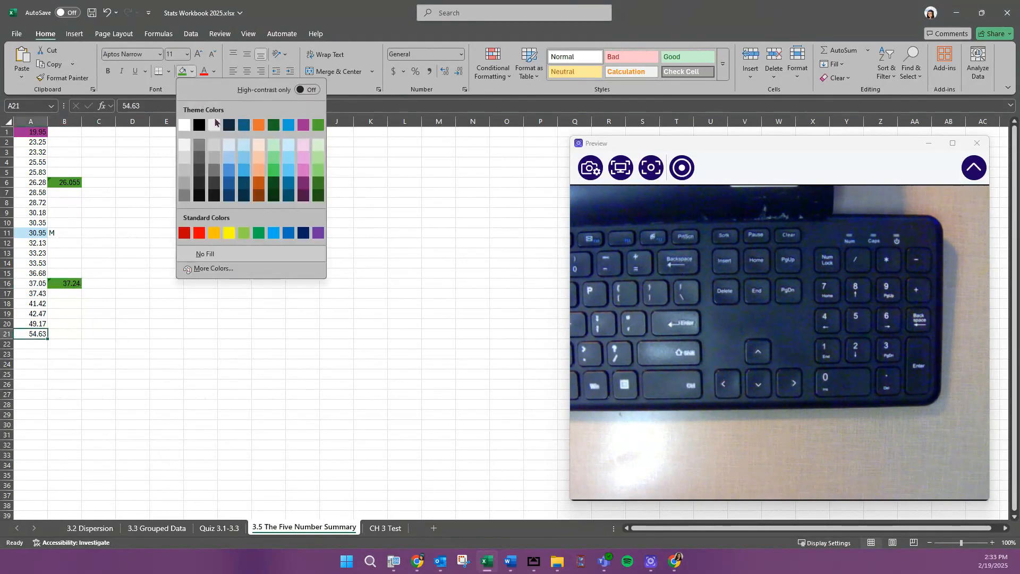
{"action": "left_click", "coordinate": [306, 128]}
{"action": "left_click", "coordinate": [101, 335]}
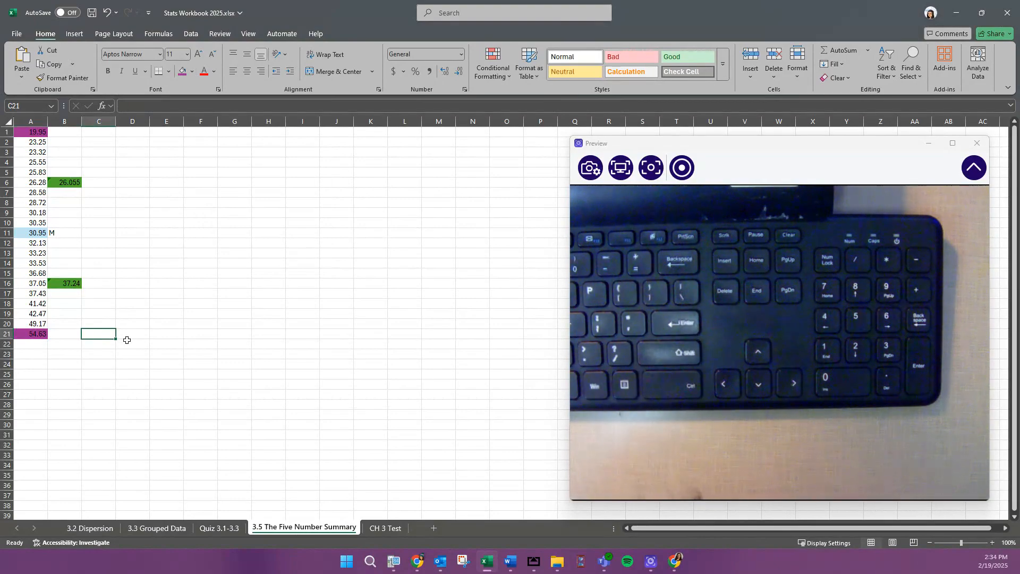
Insert a box and whisker chart of A1:A21 and move it next to the data, over about columns D to J.
{"action": "left_click_drag", "start_coordinate": [27, 335], "coordinate": [35, 131]}
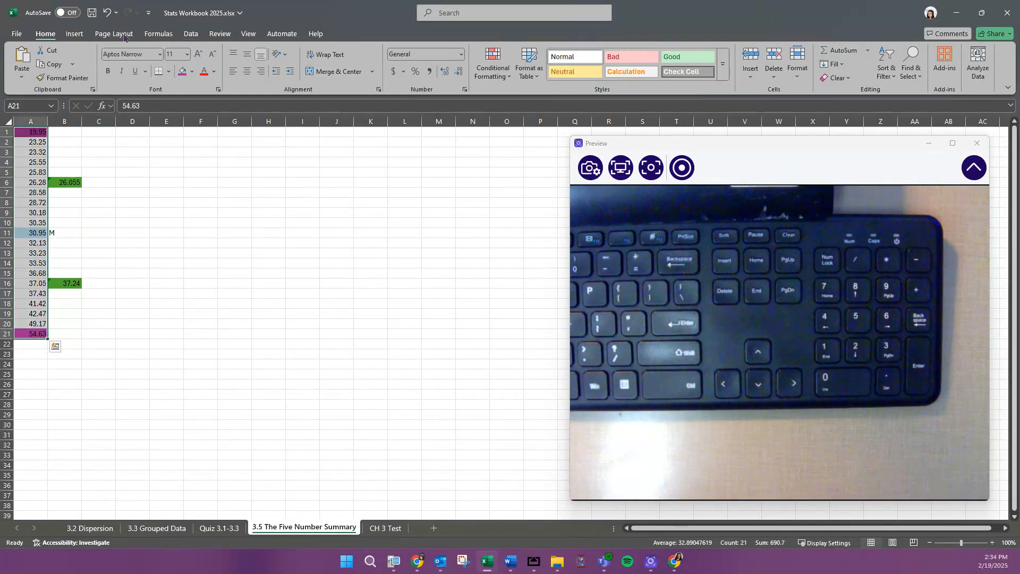
{"action": "left_click", "coordinate": [77, 34]}
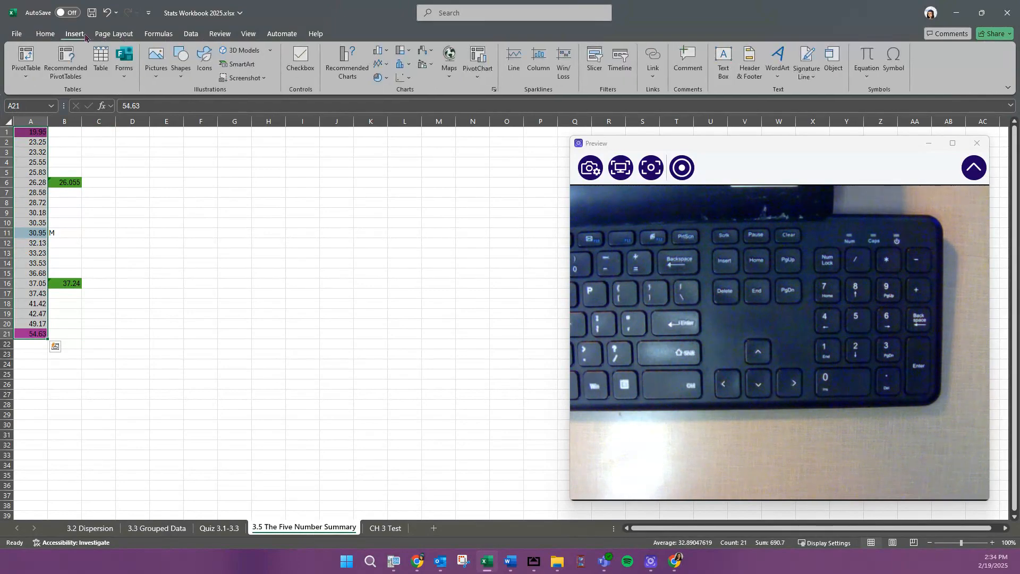
{"action": "left_click", "coordinate": [409, 66]}
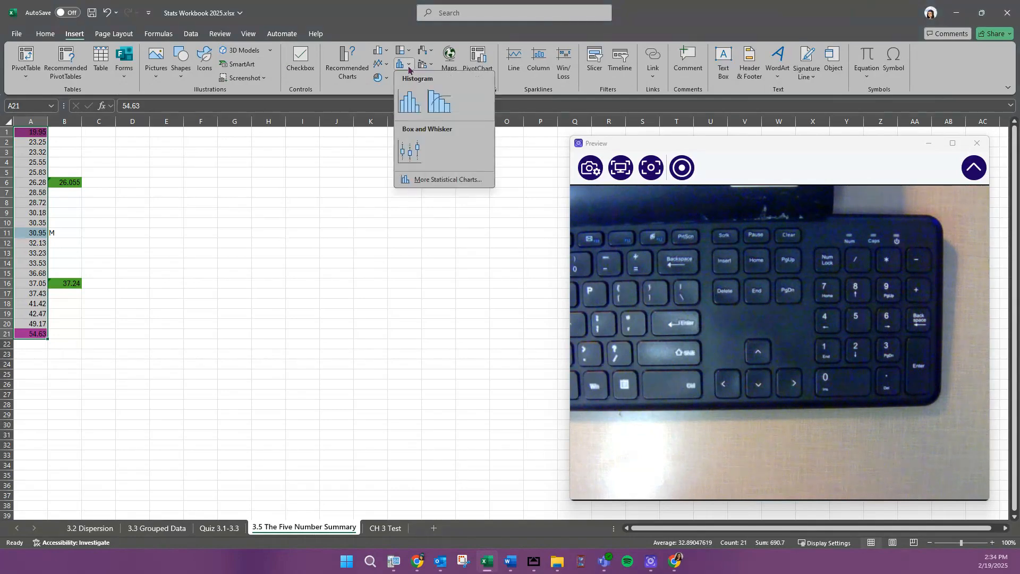
{"action": "left_click", "coordinate": [414, 156]}
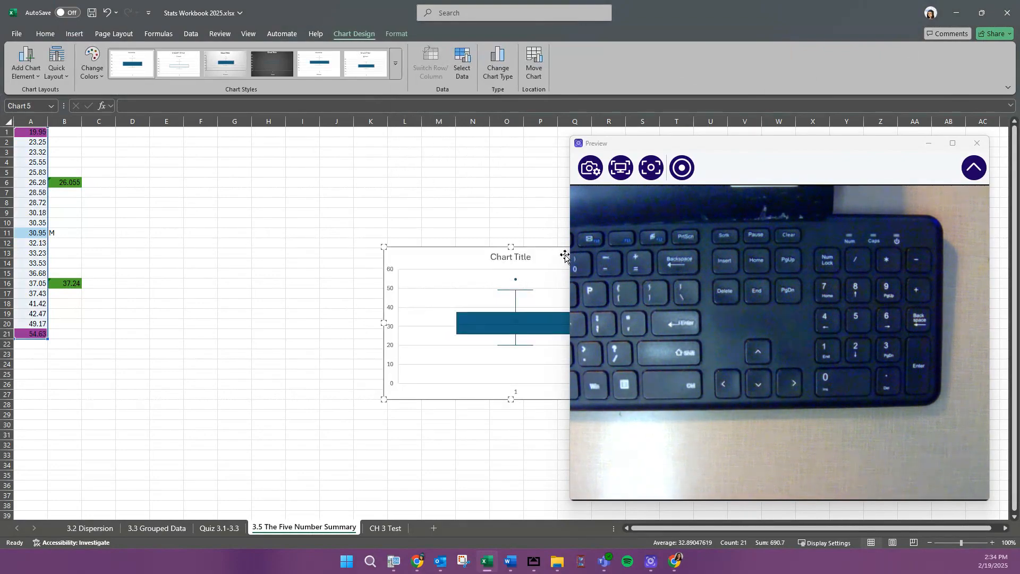
{"action": "left_click_drag", "start_coordinate": [566, 257], "coordinate": [282, 166]}
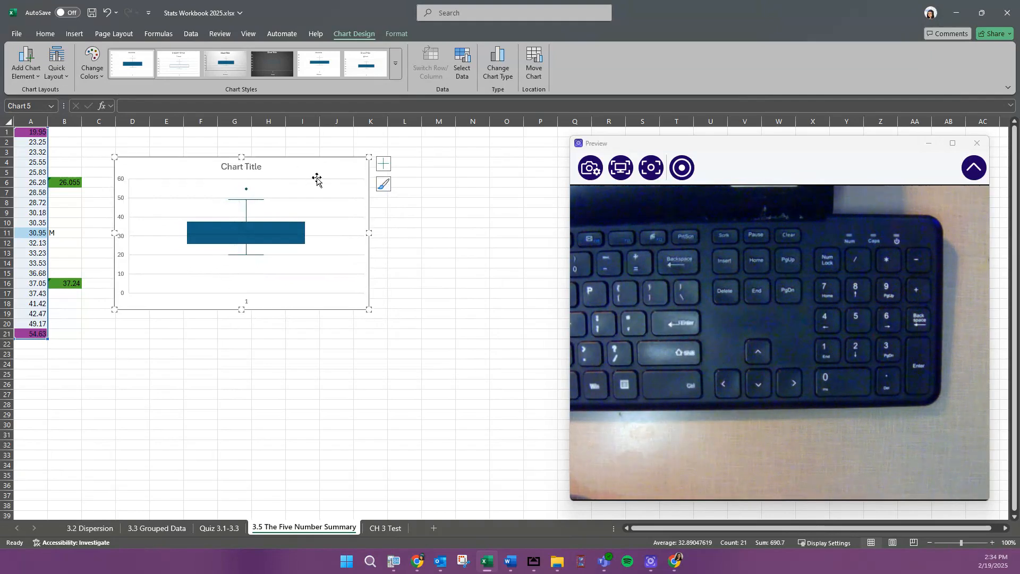
Open the size and properties formatting options for the box plot's chart area, moving the camera preview window clear of them.
{"action": "double_click", "coordinate": [306, 173]}
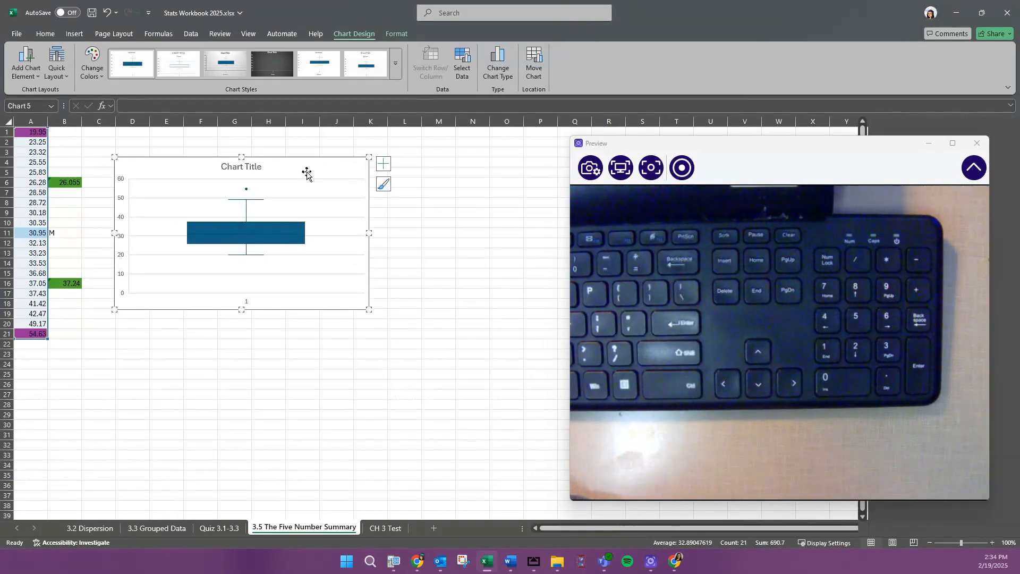
{"action": "left_click_drag", "start_coordinate": [868, 157], "coordinate": [753, 157]}
{"action": "left_click", "coordinate": [339, 169]}
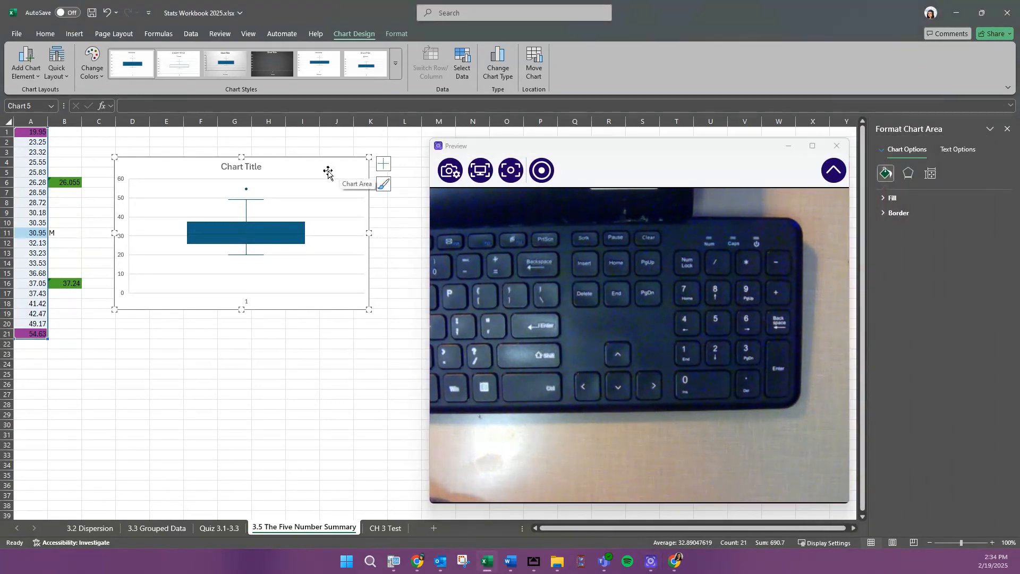
{"action": "left_click", "coordinate": [321, 179]}
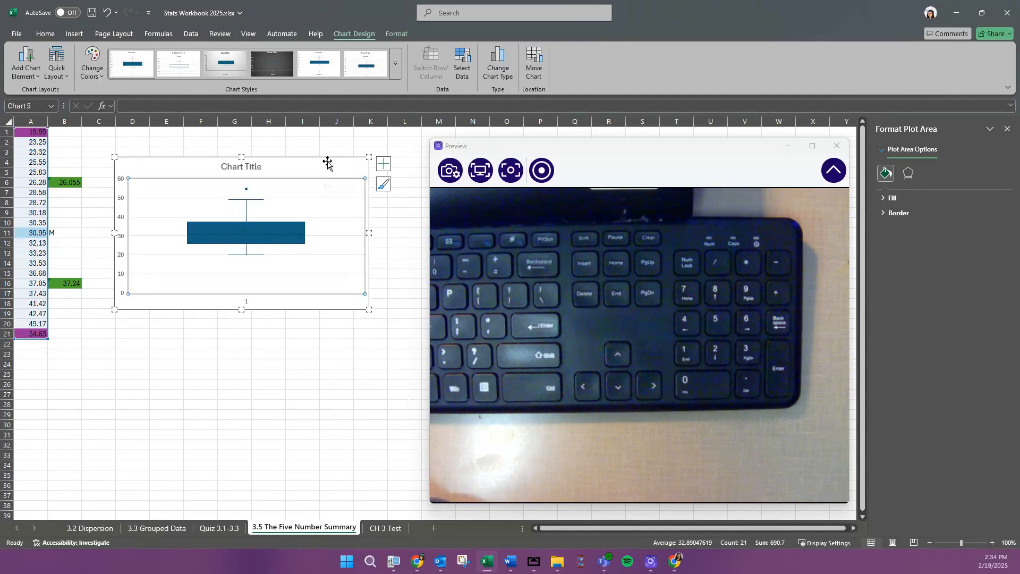
{"action": "left_click", "coordinate": [327, 164]}
{"action": "left_click", "coordinate": [933, 172]}
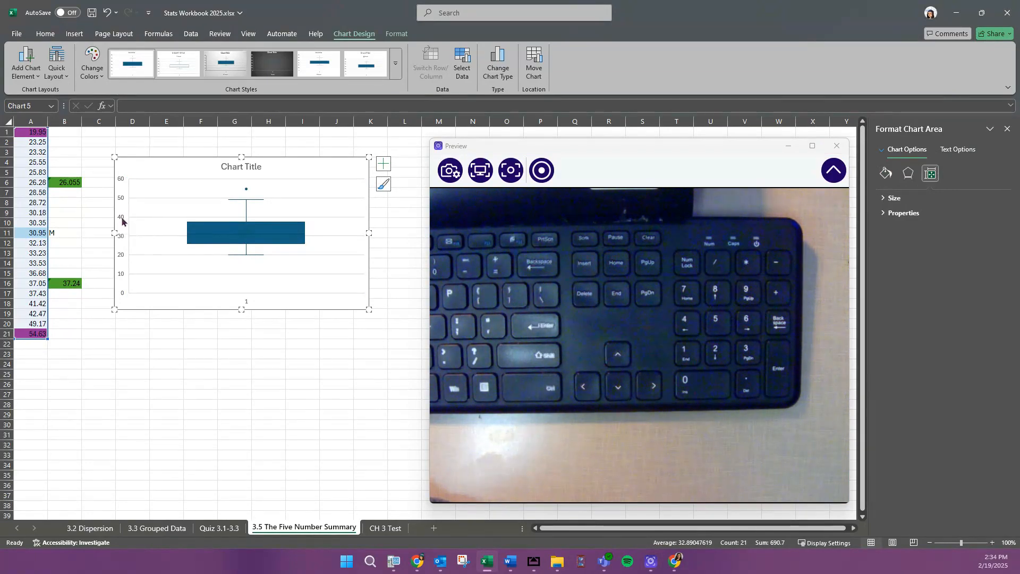
Set the box plot's vertical axis bounds to a minimum of 10 and a maximum of 55.
{"action": "left_click", "coordinate": [123, 221]}
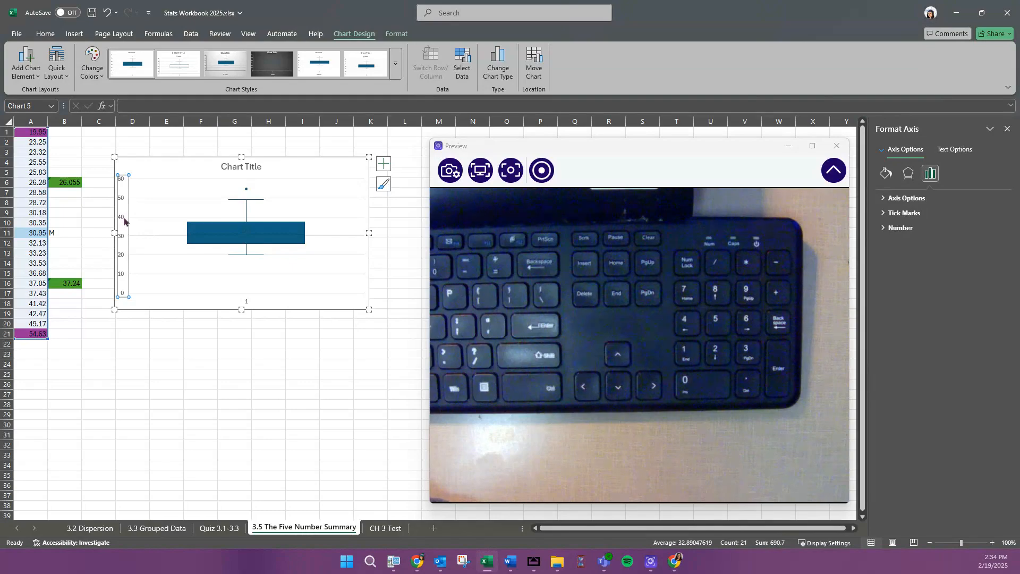
{"action": "left_click", "coordinate": [908, 199]}
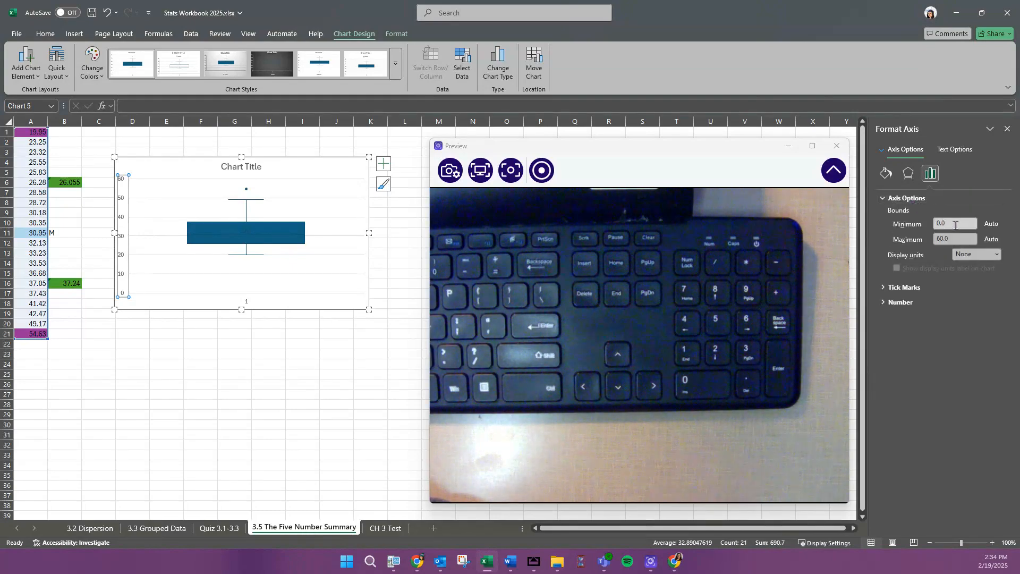
{"action": "type", "text": "10"}
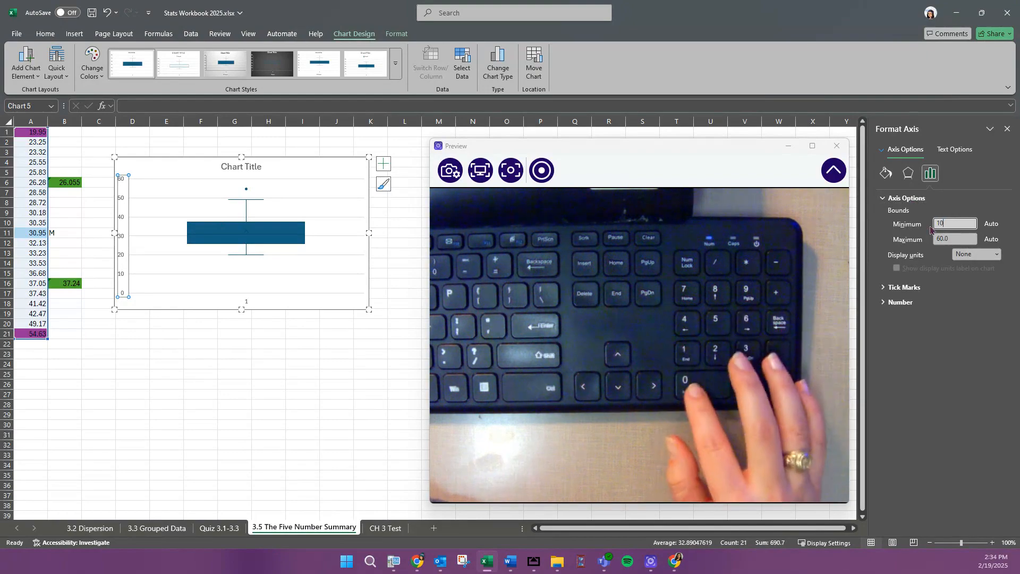
{"action": "key", "text": "Return"}
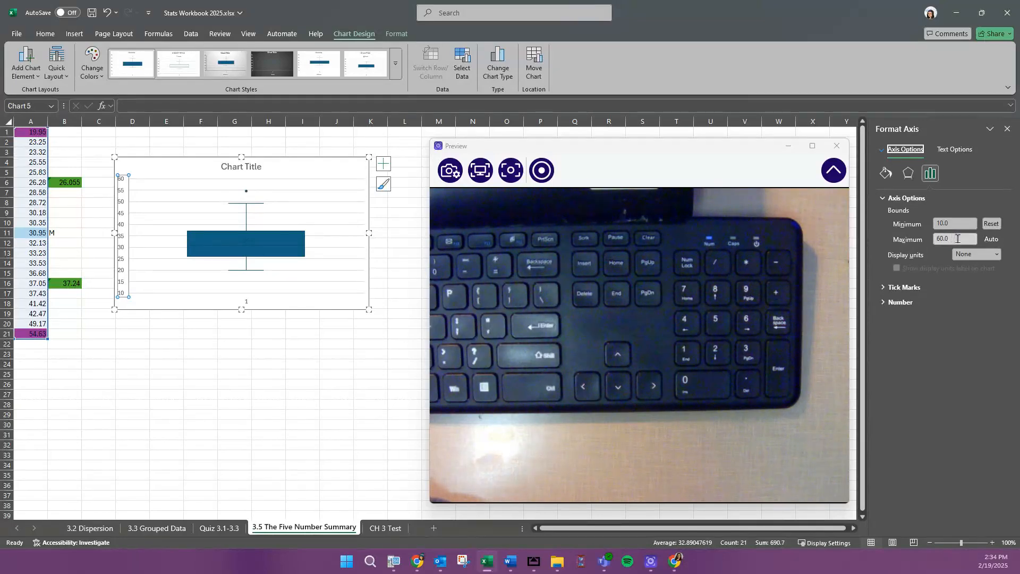
{"action": "left_click", "coordinate": [942, 239]}
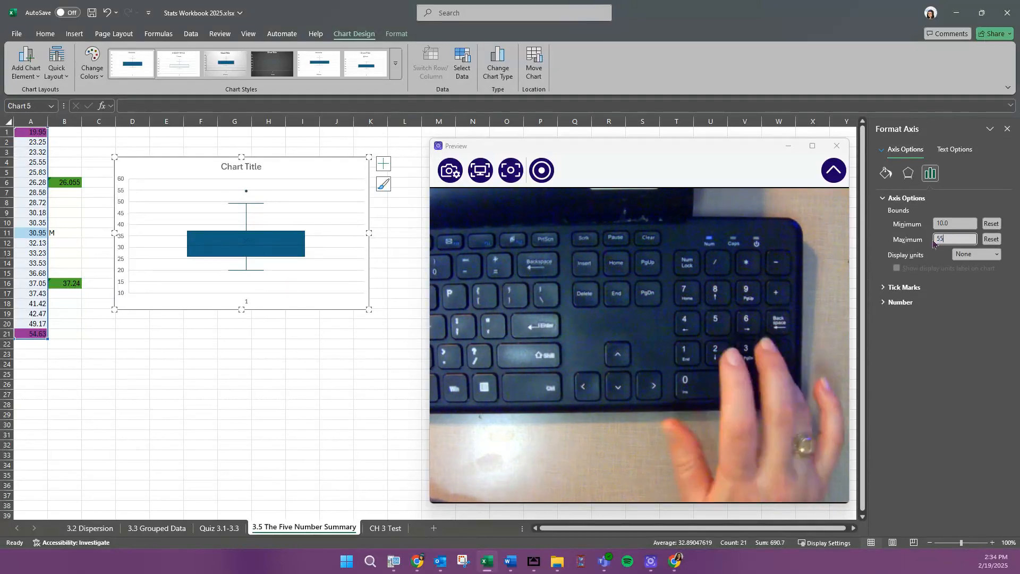
{"action": "key", "text": "BackSpace"}
{"action": "type", "text": "55"}
{"action": "key", "text": "Return"}
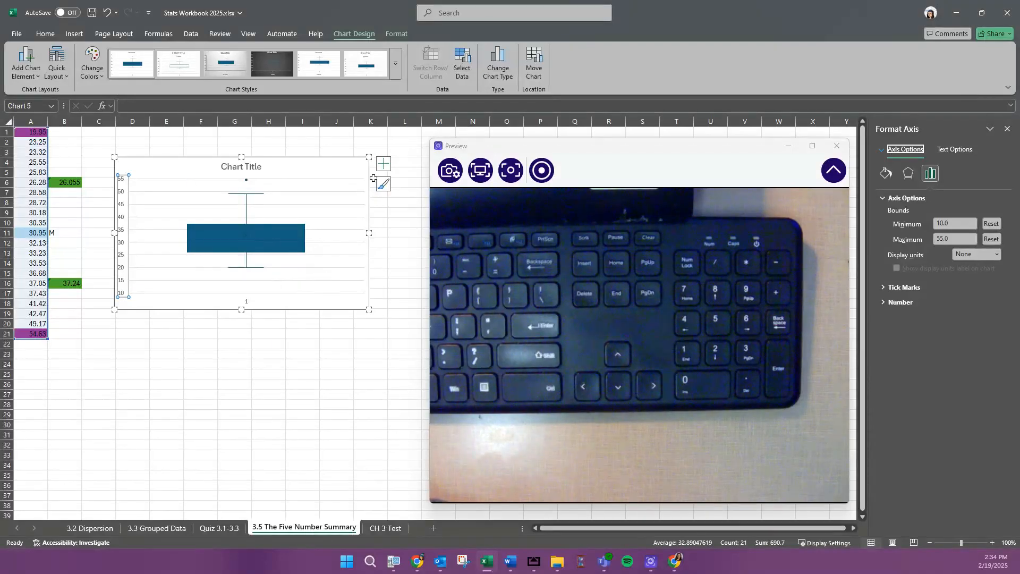
Close the axis formatting options and move the camera preview window away from the chart.
{"action": "left_click", "coordinate": [383, 165]}
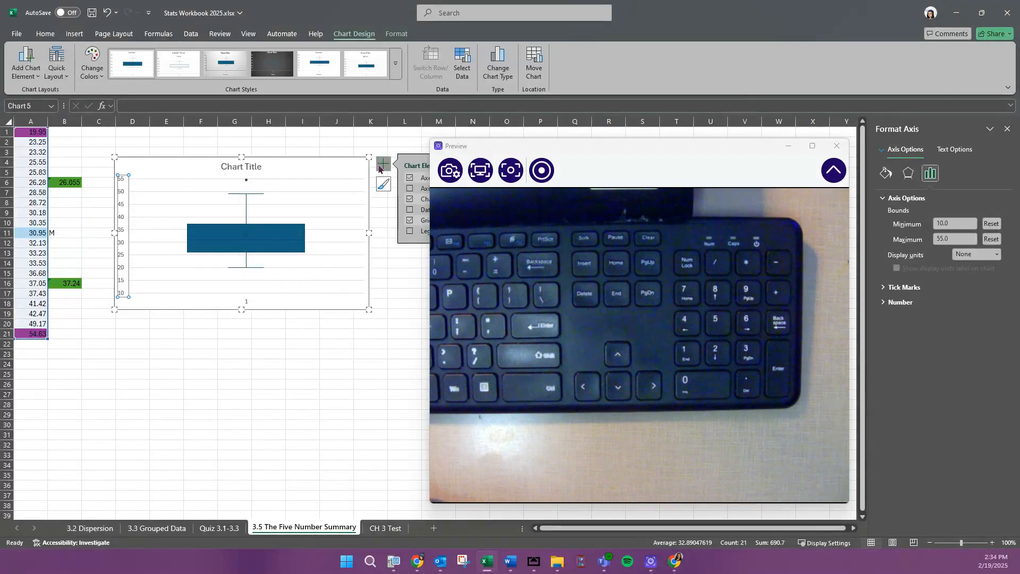
{"action": "left_click", "coordinate": [379, 169]}
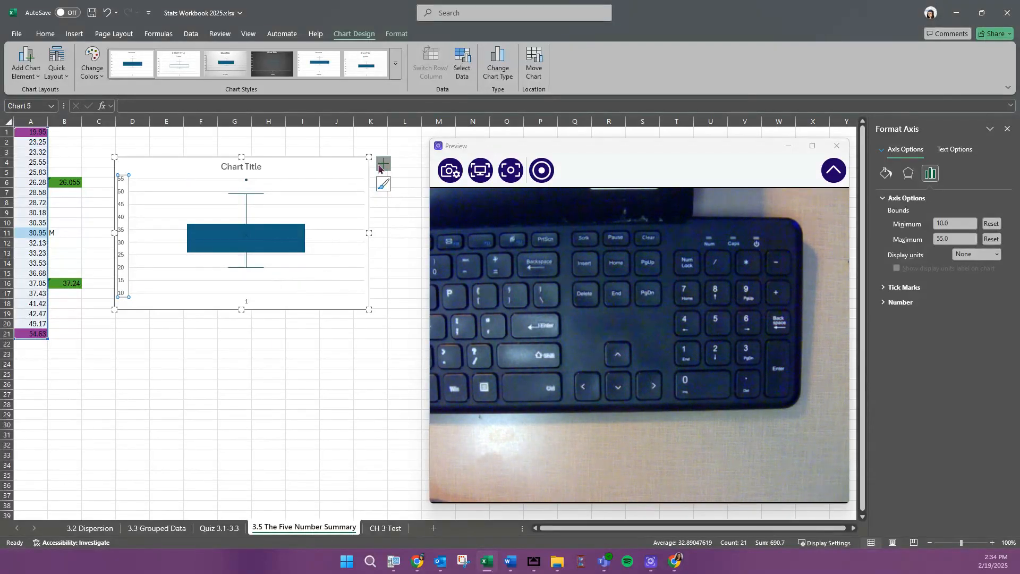
{"action": "left_click", "coordinate": [1007, 129]}
{"action": "left_click_drag", "start_coordinate": [711, 152], "coordinate": [854, 149]}
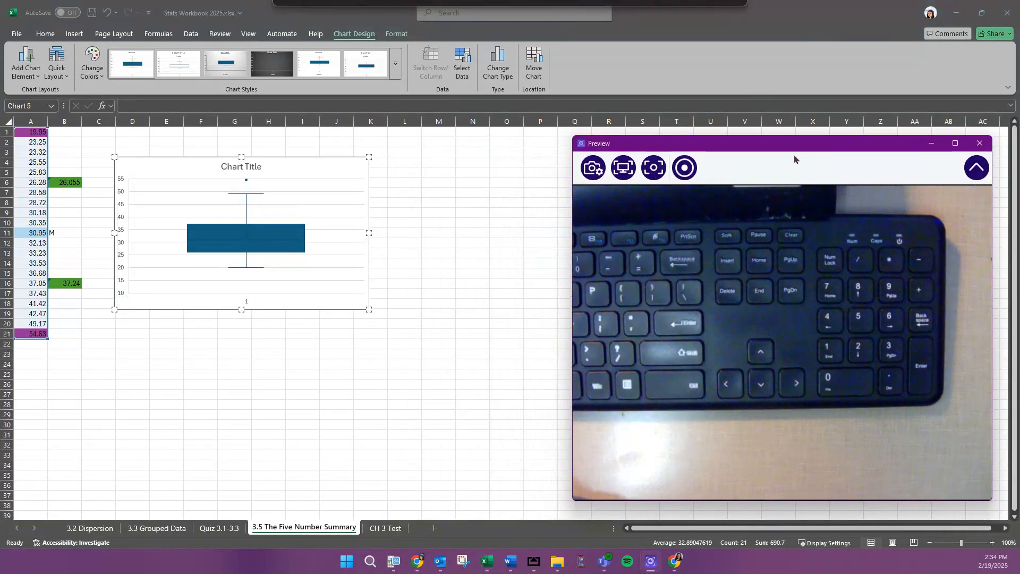
Delete the box and whisker chart of the column A data.
{"action": "left_click", "coordinate": [315, 171]}
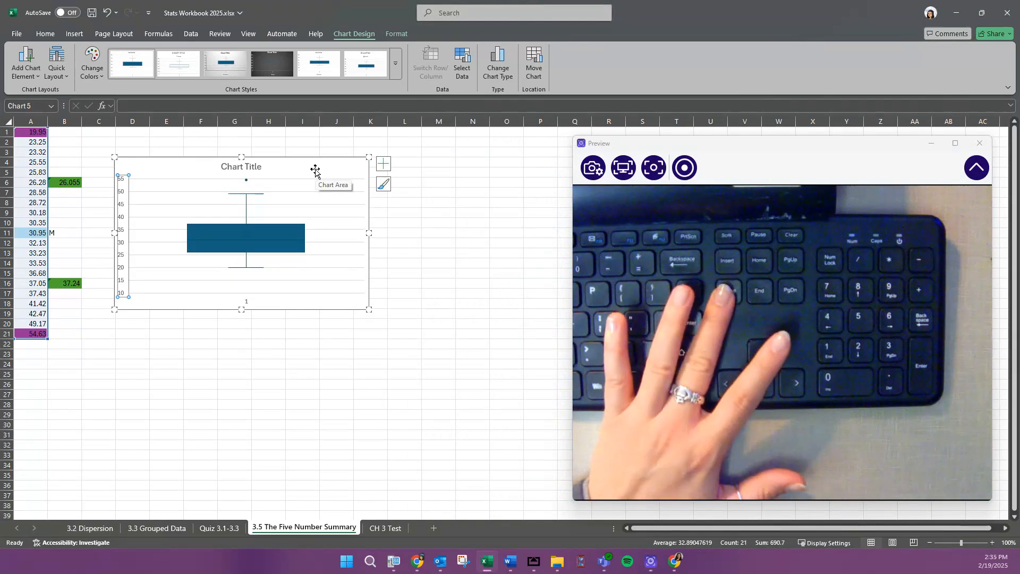
{"action": "key", "text": "Delete"}
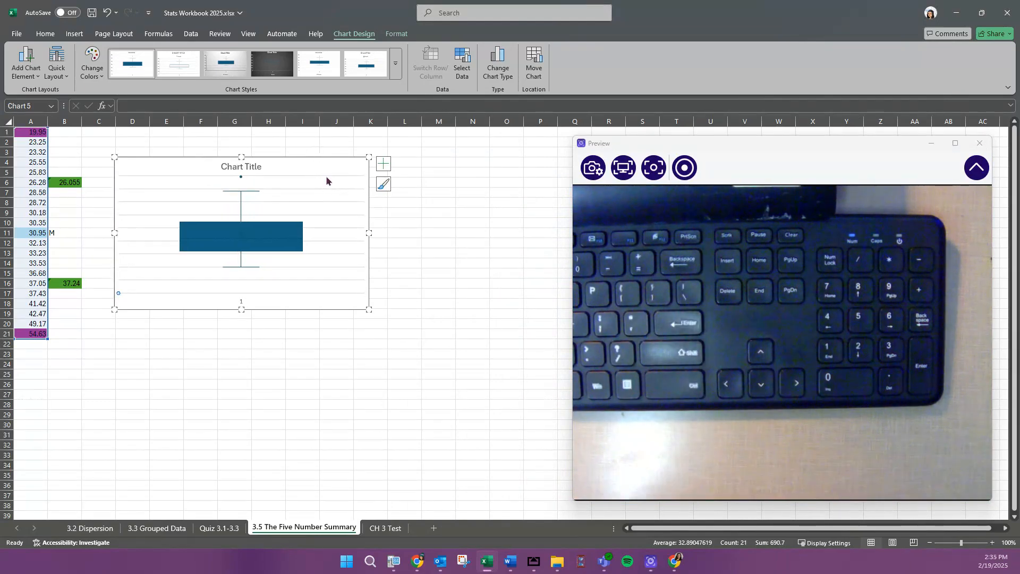
{"action": "key", "text": "Delete"}
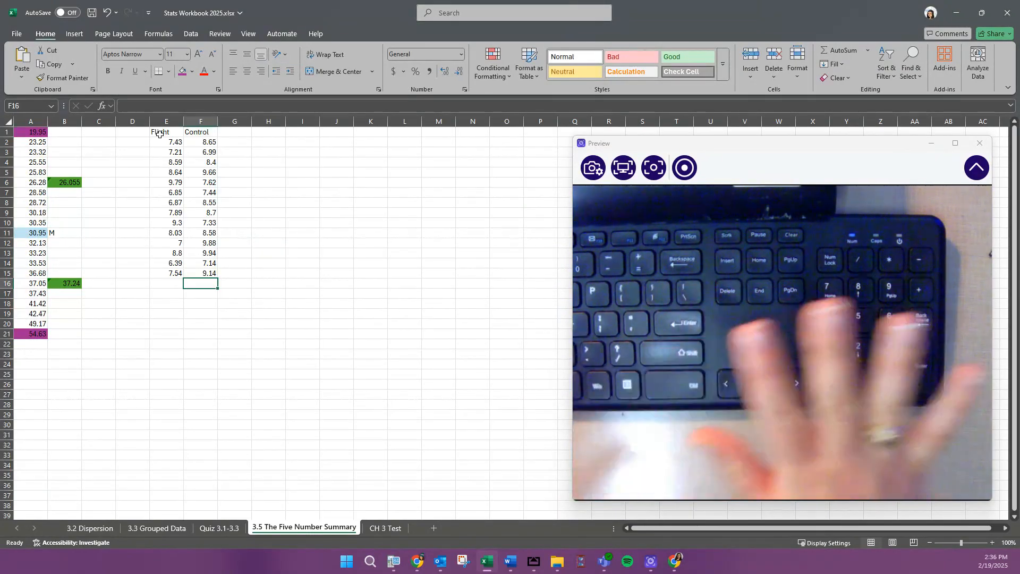
Make the Flight and Control headers in E1:F1 bold.
{"action": "left_click_drag", "start_coordinate": [159, 134], "coordinate": [187, 132]}
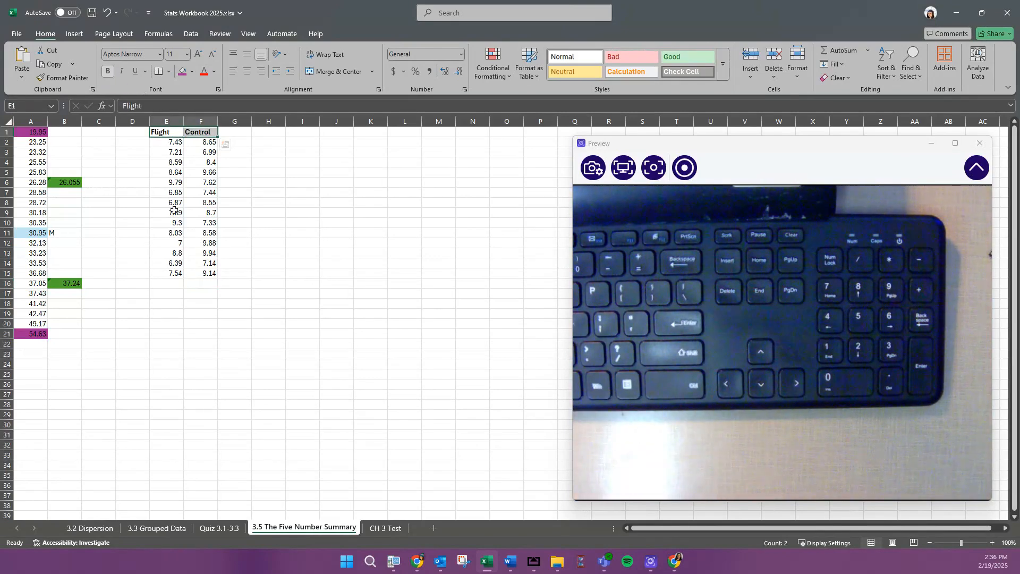
{"action": "left_click", "coordinate": [200, 246]}
Insert a box and whisker chart comparing the Flight and Control data in E1:F15 and move it beside the data.
{"action": "left_click_drag", "start_coordinate": [205, 276], "coordinate": [162, 133]}
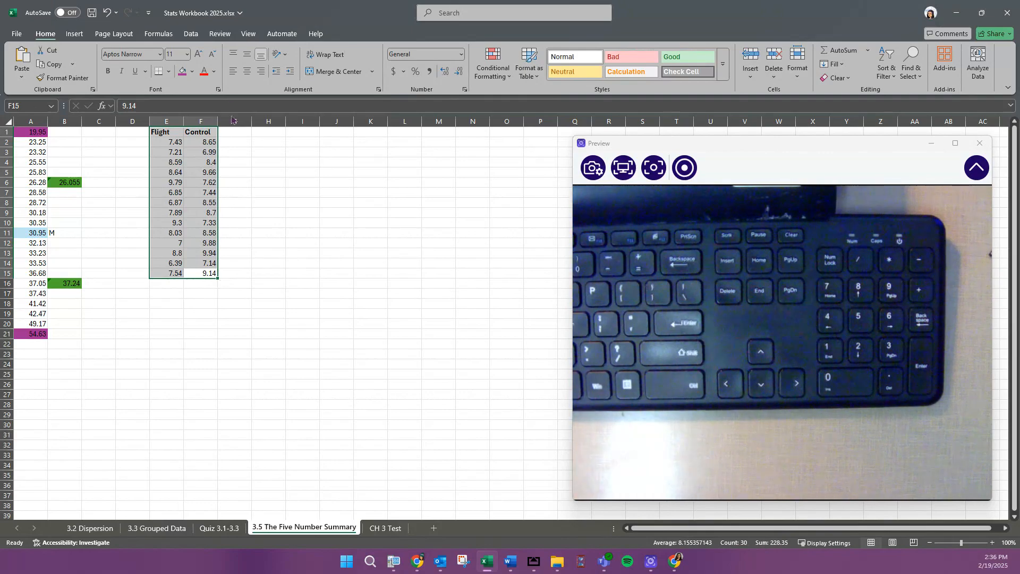
{"action": "left_click", "coordinate": [75, 34]}
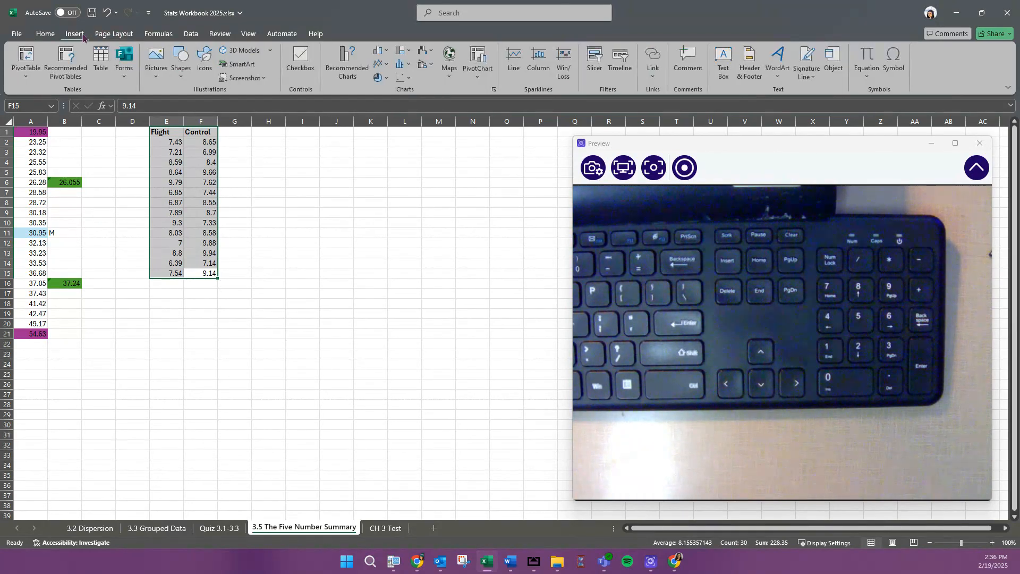
{"action": "left_click", "coordinate": [403, 64]}
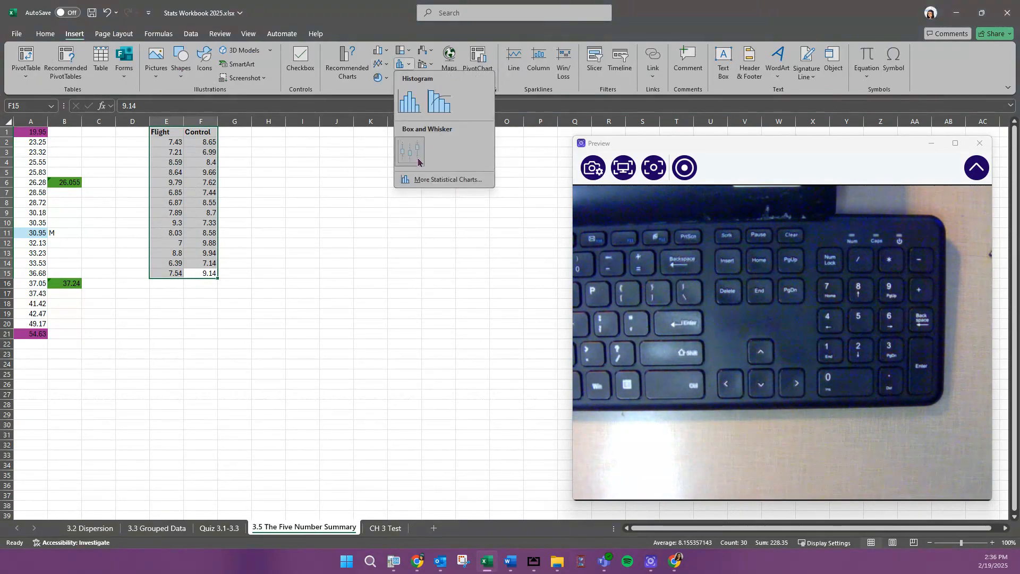
{"action": "left_click", "coordinate": [418, 160]}
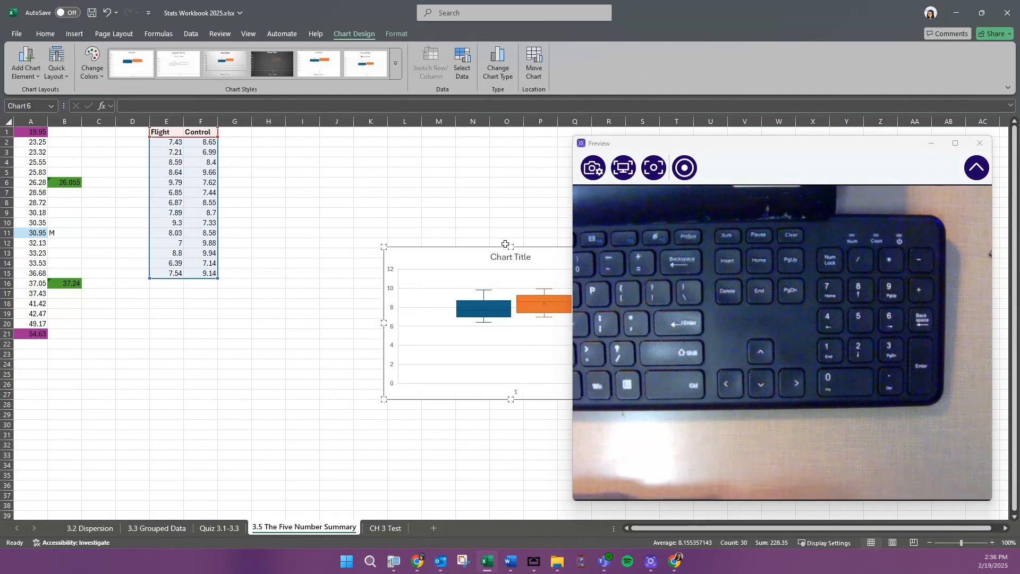
{"action": "left_click_drag", "start_coordinate": [441, 220], "coordinate": [394, 173]}
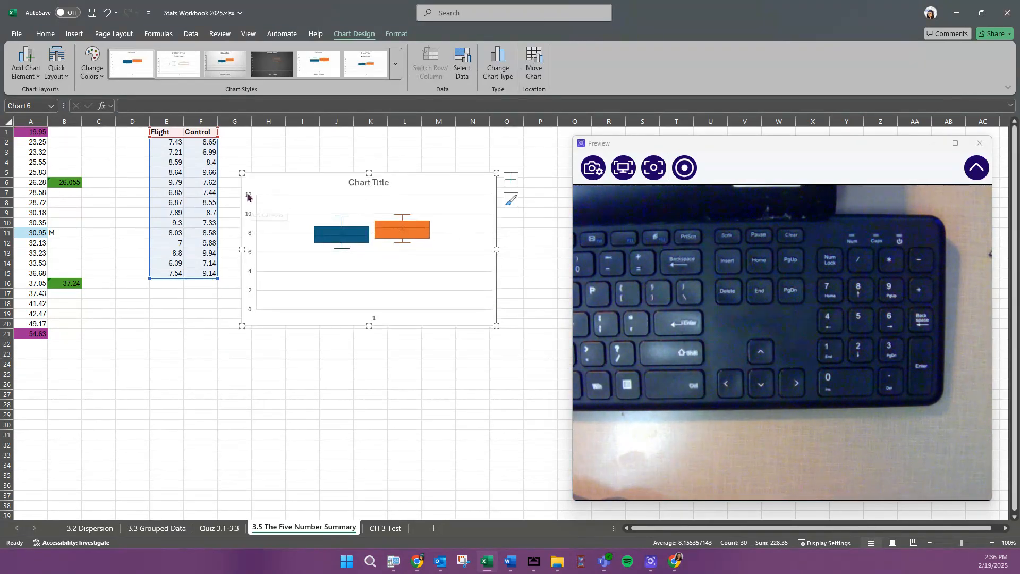
Set the vertical axis bounds of the Flight and Control box plot to a minimum of 6 and a maximum of 11.
{"action": "double_click", "coordinate": [247, 197]}
{"action": "left_click_drag", "start_coordinate": [870, 151], "coordinate": [771, 151]}
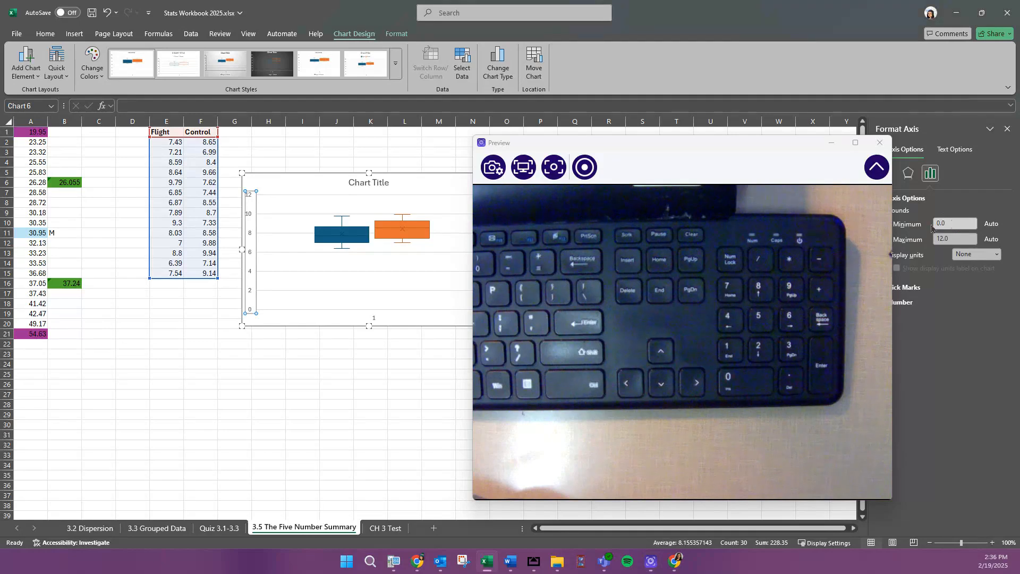
{"action": "left_click", "coordinate": [955, 225]}
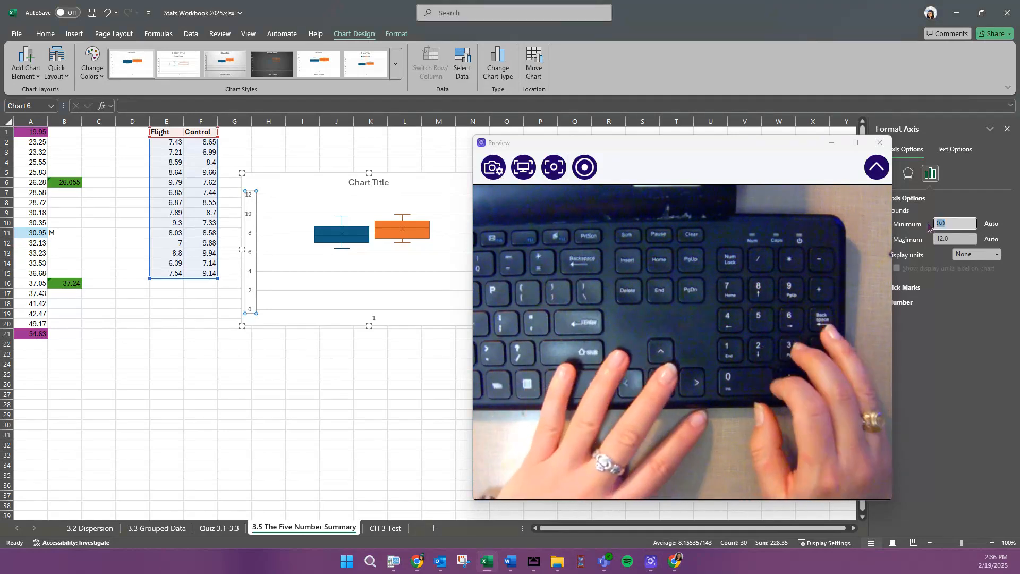
{"action": "key", "text": "BackSpace"}
{"action": "type", "text": "6"}
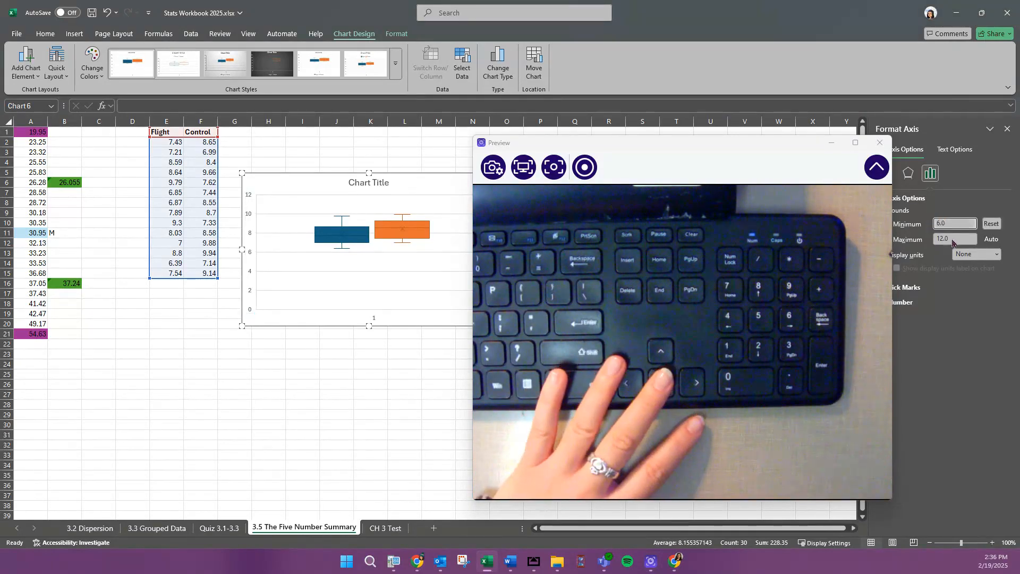
{"action": "key", "text": "Return"}
{"action": "left_click", "coordinate": [950, 239]}
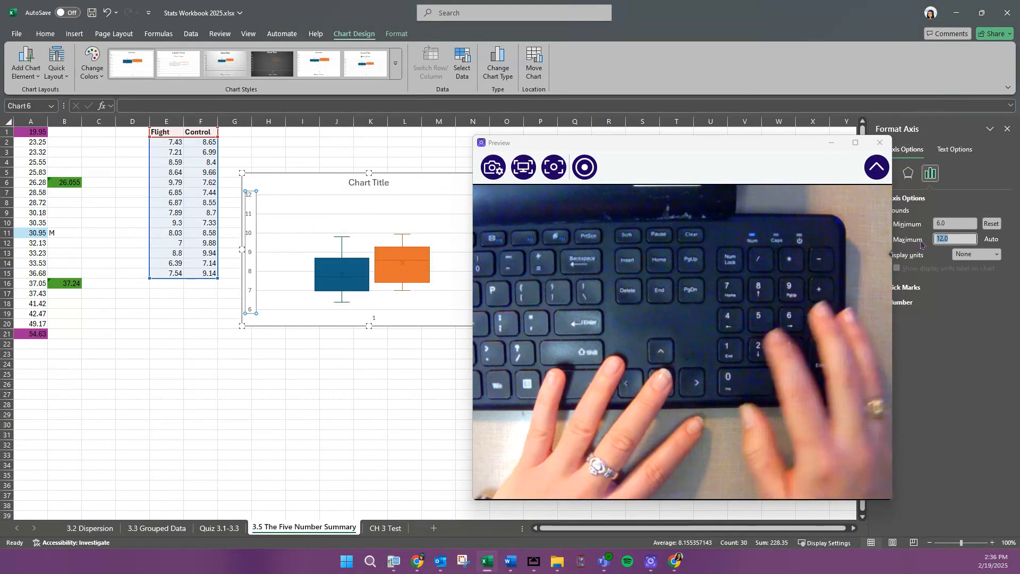
{"action": "type", "text": "11"}
{"action": "key", "text": "Return"}
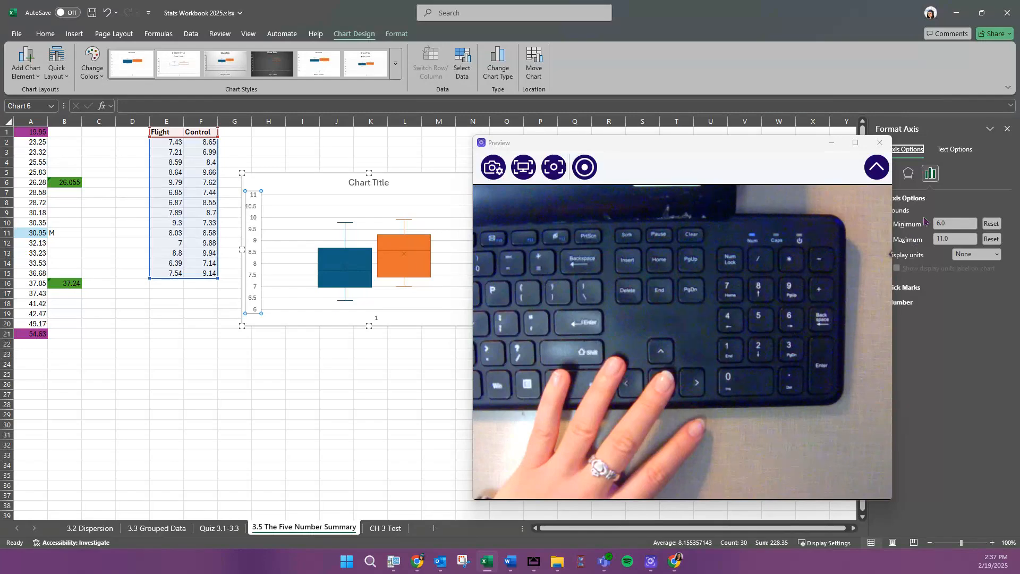
Add a legend to the Flight and Control box and whisker chart.
{"action": "left_click_drag", "start_coordinate": [631, 150], "coordinate": [704, 147]}
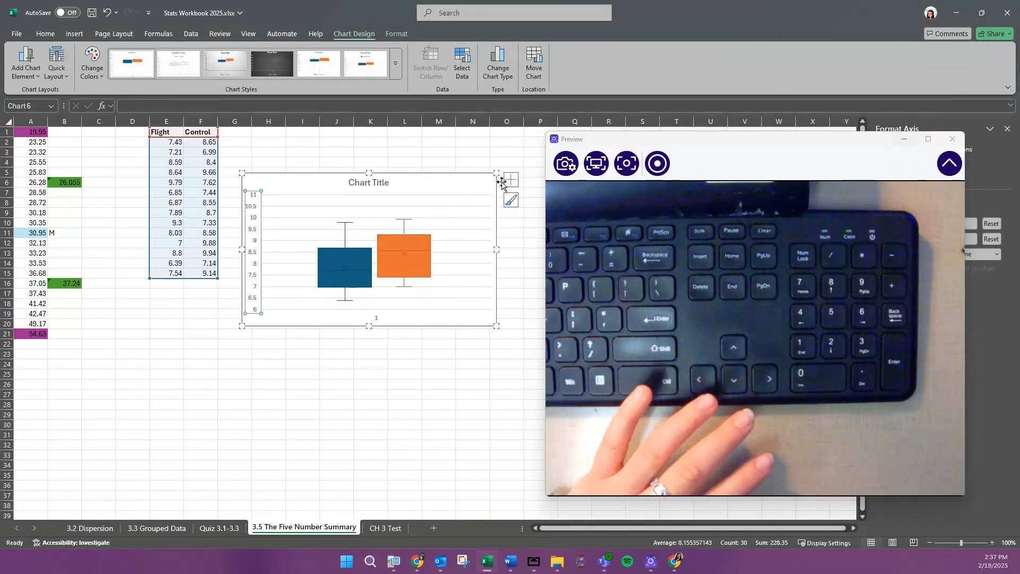
{"action": "left_click", "coordinate": [510, 184]}
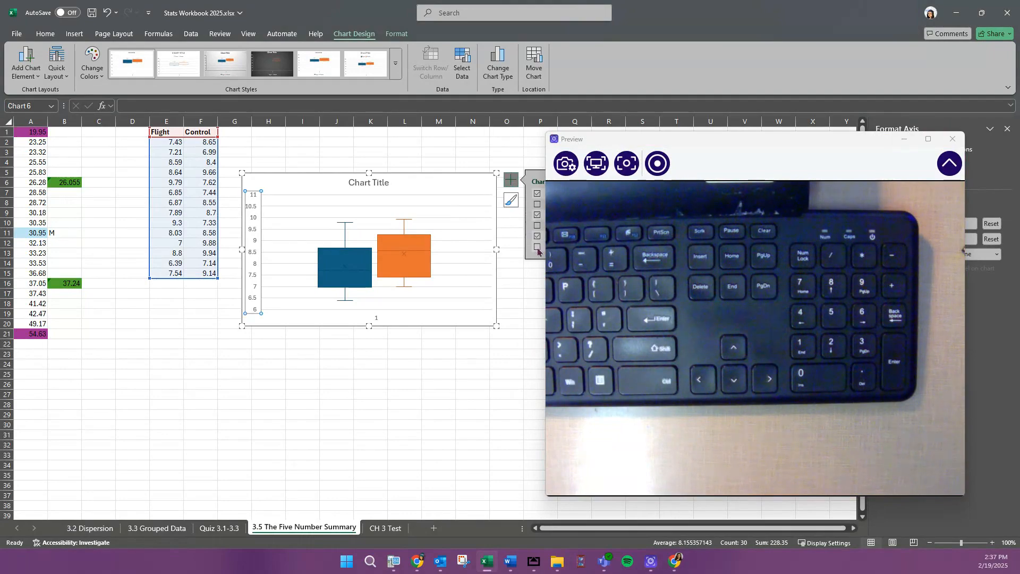
{"action": "left_click", "coordinate": [537, 247]}
{"action": "left_click_drag", "start_coordinate": [657, 139], "coordinate": [719, 139]}
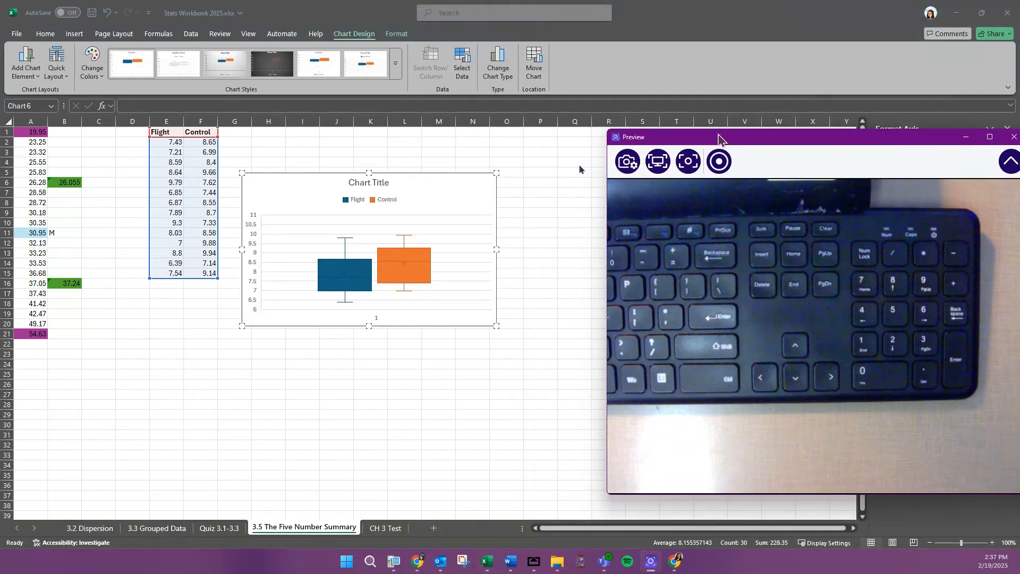
{"action": "left_click", "coordinate": [473, 195]}
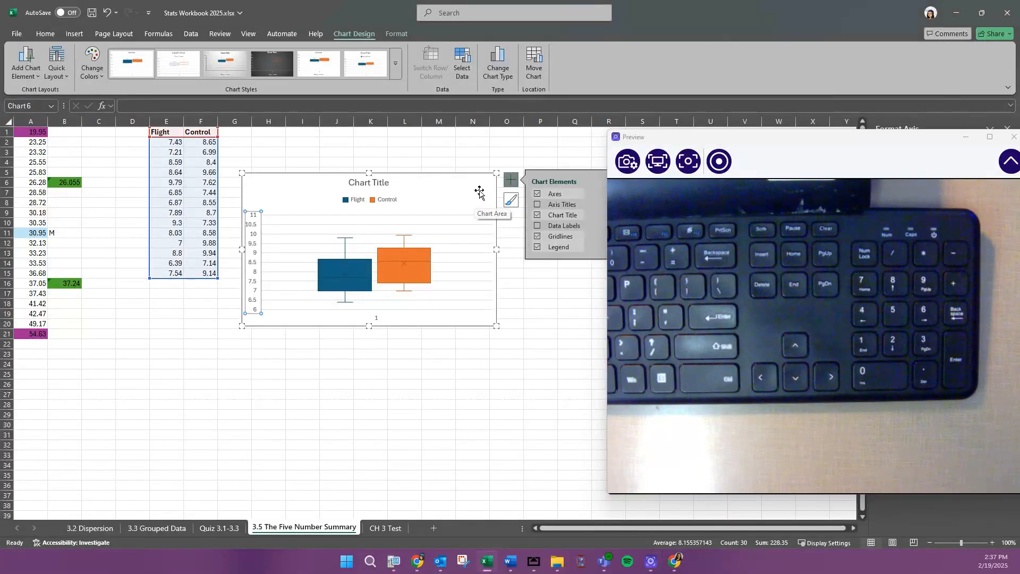
Turn on data labels for the Flight and Control box plot and deselect the chart.
{"action": "left_click", "coordinate": [537, 226]}
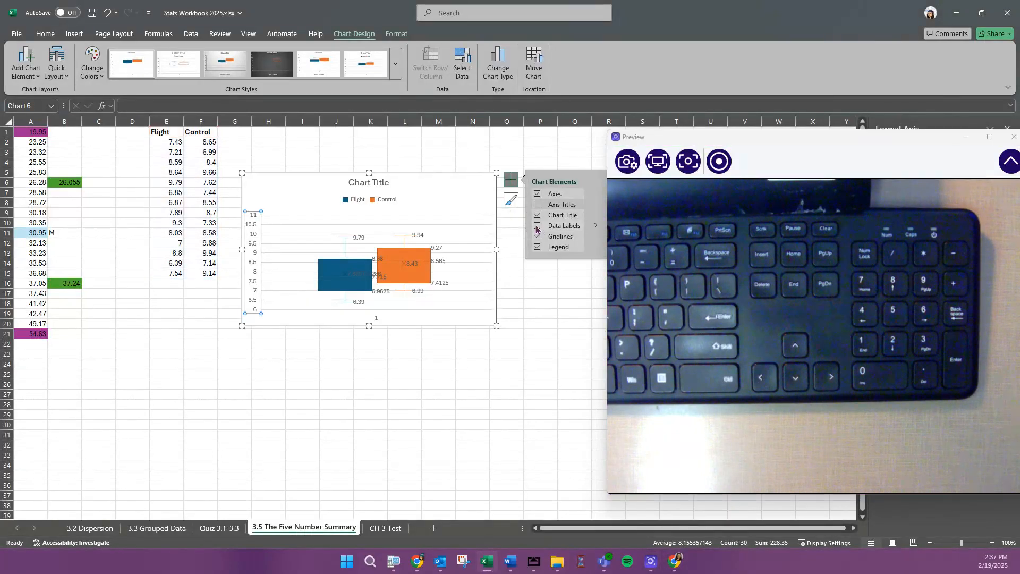
{"action": "left_click", "coordinate": [540, 225]}
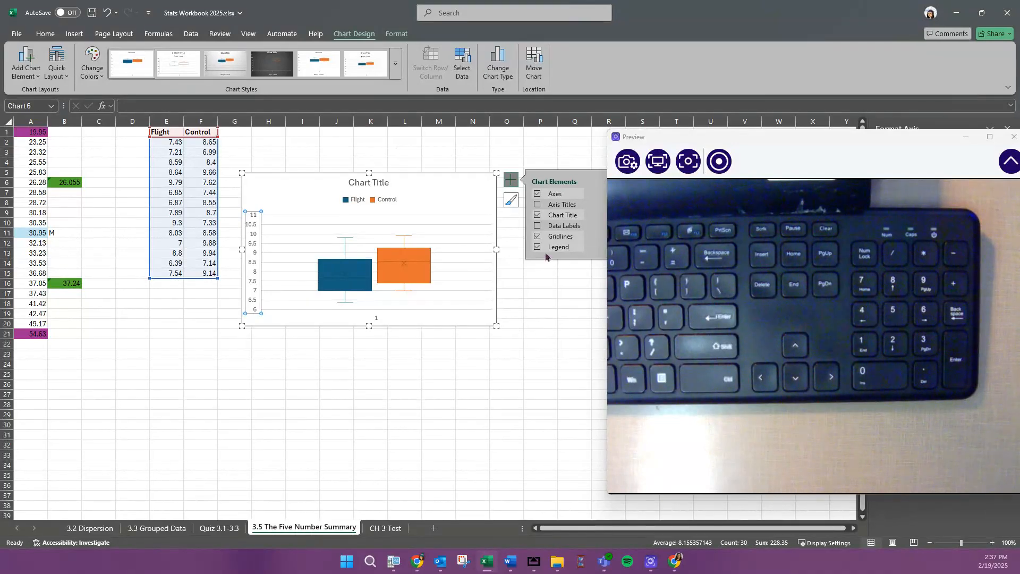
{"action": "left_click", "coordinate": [539, 226]}
{"action": "left_click", "coordinate": [518, 325]}
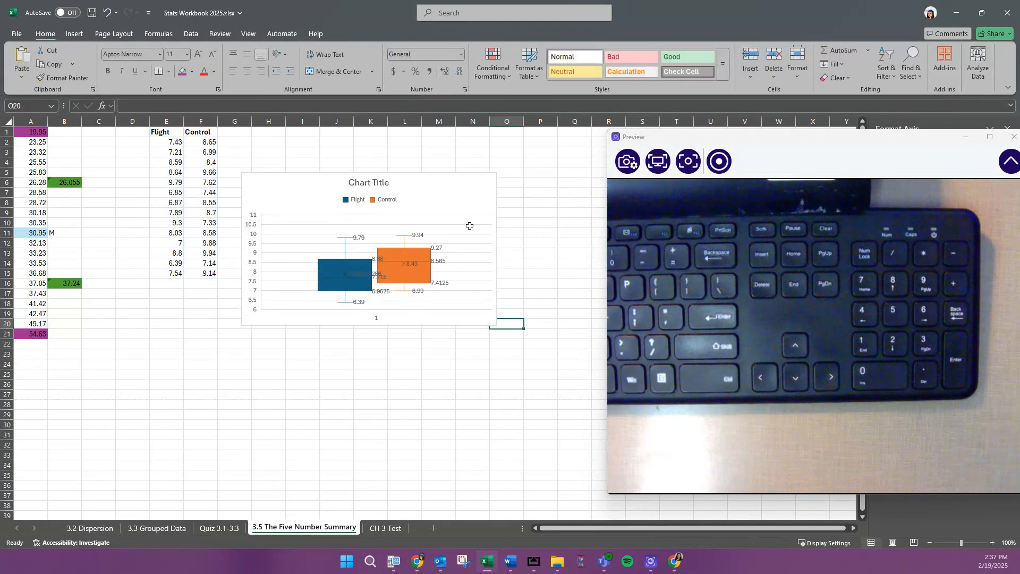
Move the Flight and Control chart up to the first rows, starting in column H, and close the chart formatting pane.
{"action": "left_click_drag", "start_coordinate": [471, 197], "coordinate": [505, 157]}
{"action": "left_click", "coordinate": [223, 284]}
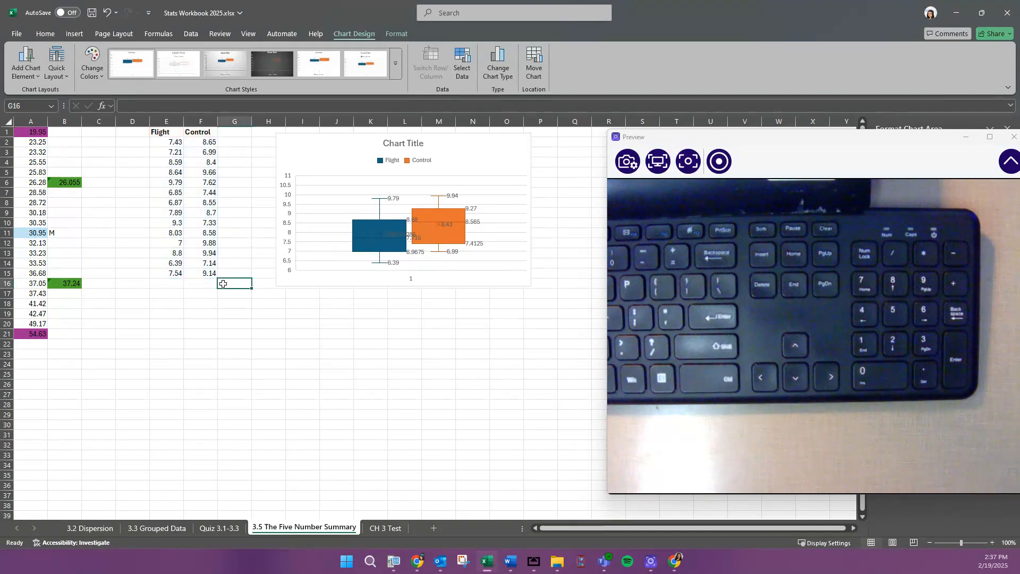
{"action": "left_click_drag", "start_coordinate": [869, 147], "coordinate": [819, 141]}
{"action": "left_click", "coordinate": [1004, 131]}
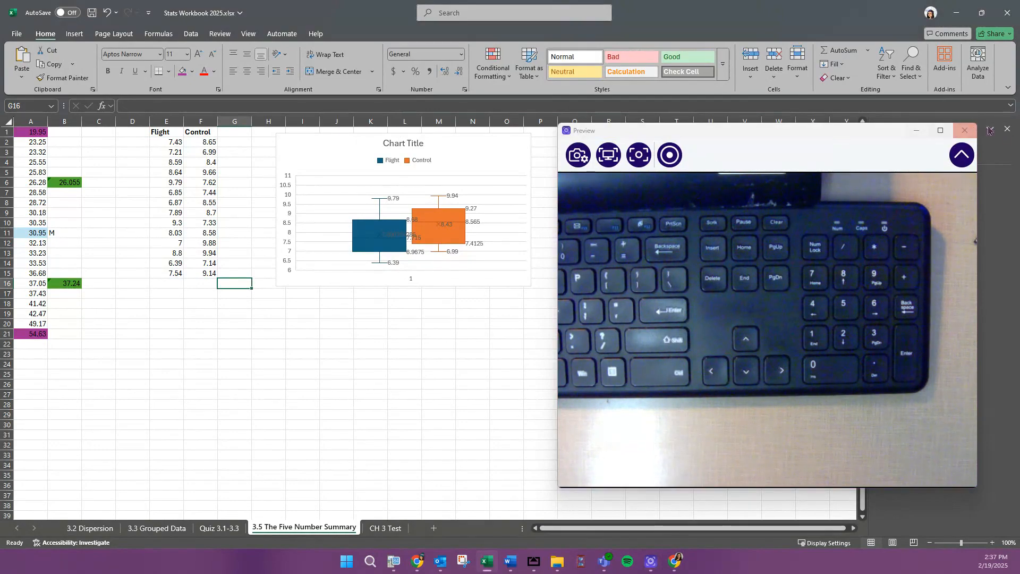
{"action": "left_click", "coordinate": [1008, 129]}
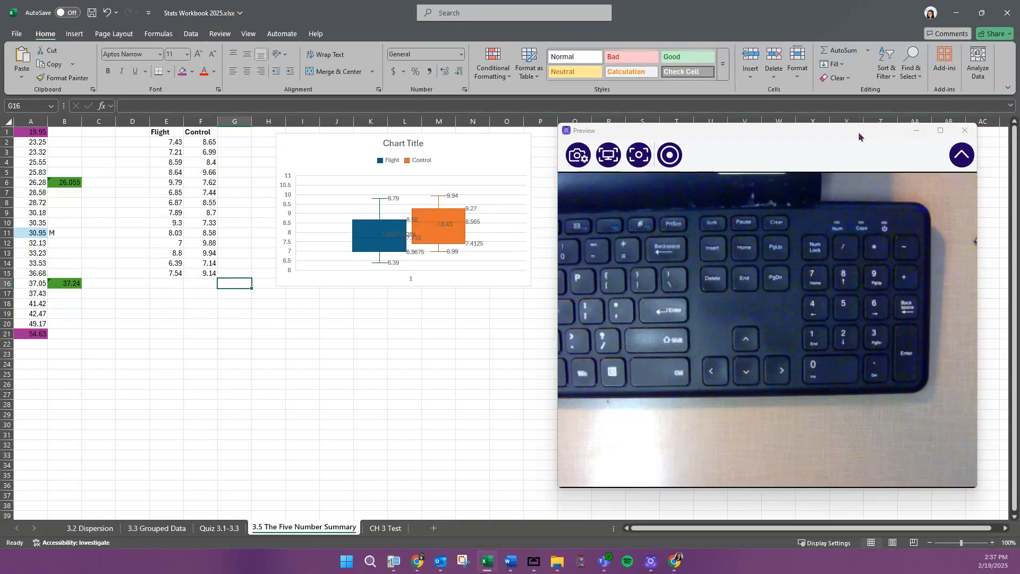
{"action": "left_click_drag", "start_coordinate": [860, 137], "coordinate": [886, 142]}
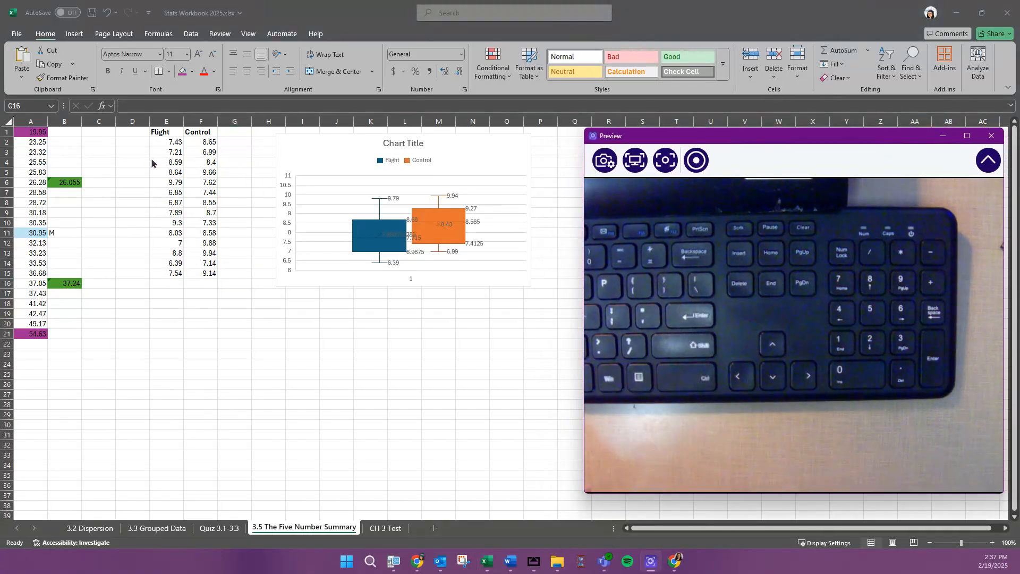
Sort the Flight values in E2:E15 from smallest to largest, continuing with the current selection only.
{"action": "left_click_drag", "start_coordinate": [167, 142], "coordinate": [165, 272]}
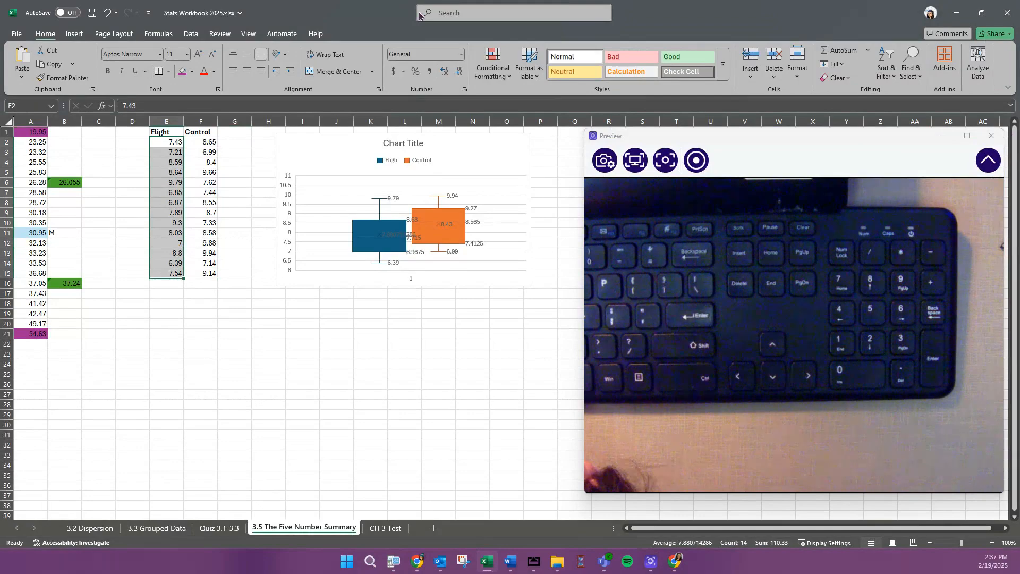
{"action": "left_click", "coordinate": [885, 76]}
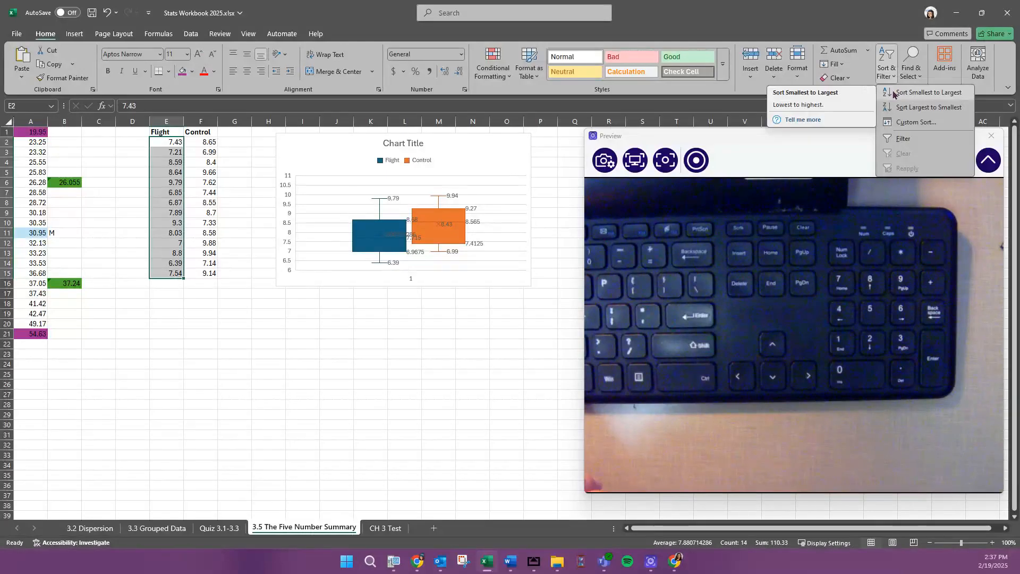
{"action": "left_click", "coordinate": [898, 93]}
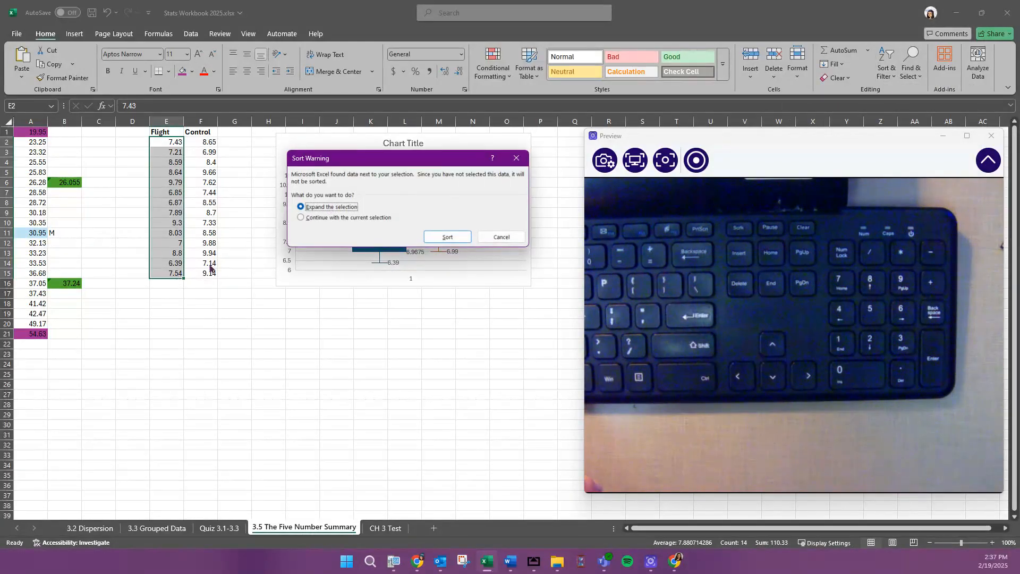
{"action": "left_click", "coordinate": [355, 218]}
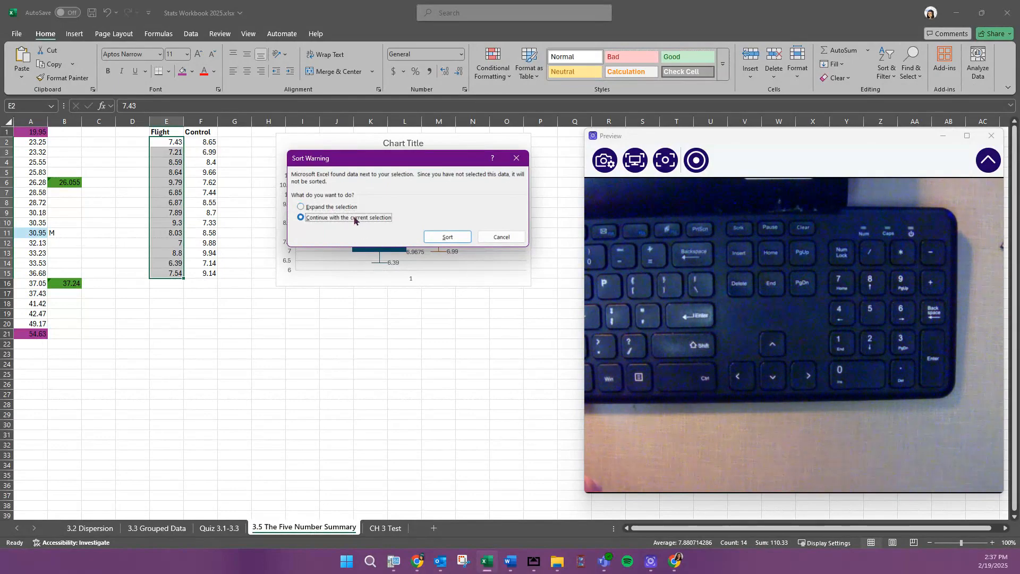
{"action": "left_click", "coordinate": [443, 238]}
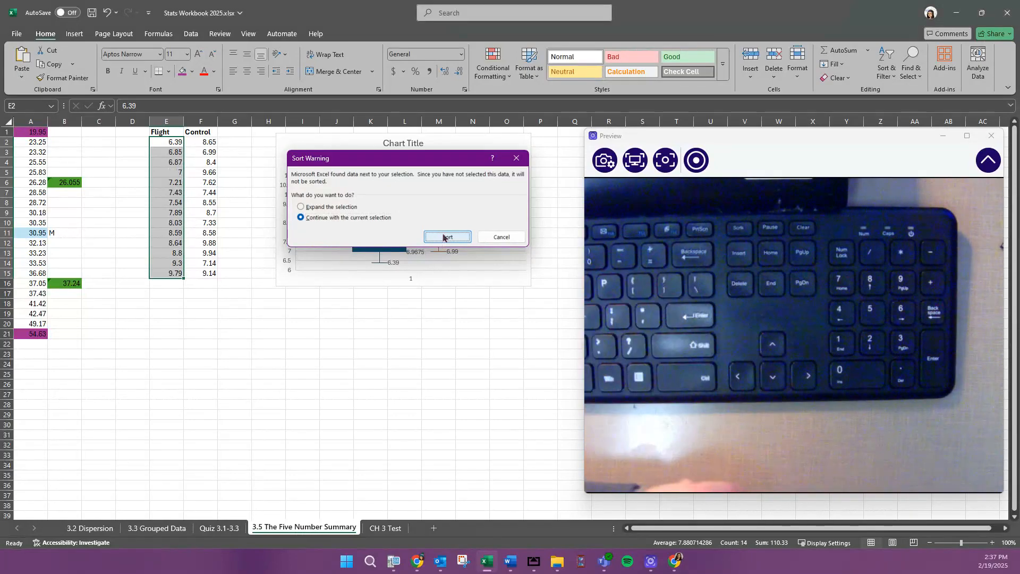
Sort the Control values in F2:F15 from smallest to largest without expanding the selection.
{"action": "left_click_drag", "start_coordinate": [201, 142], "coordinate": [206, 274]}
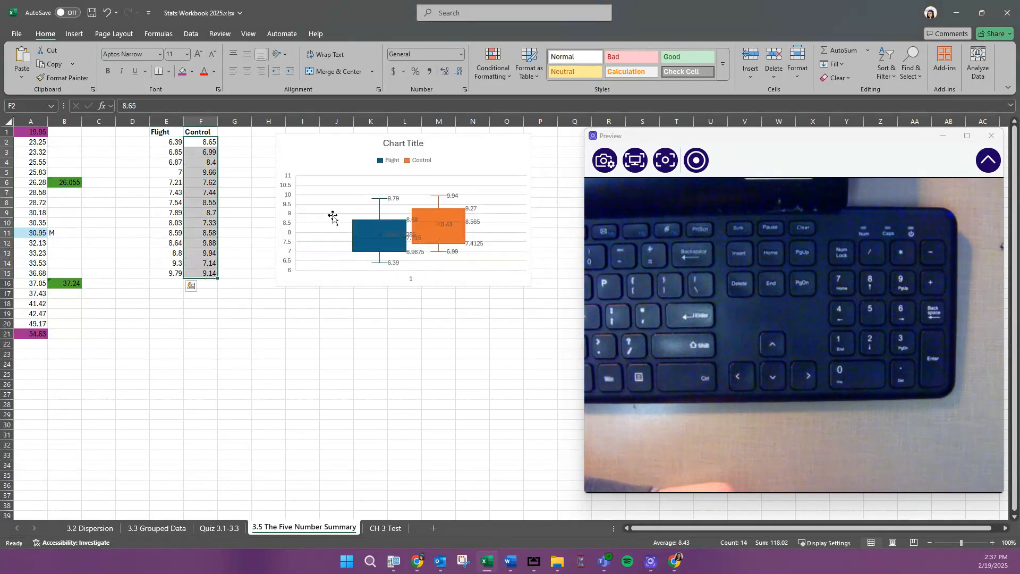
{"action": "left_click", "coordinate": [886, 64]}
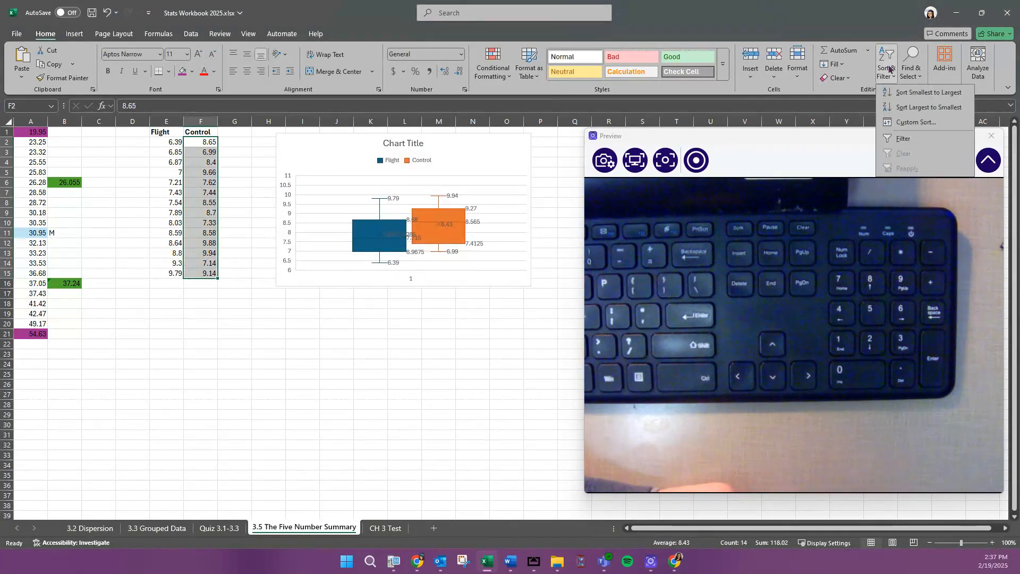
{"action": "left_click", "coordinate": [897, 94]}
{"action": "left_click", "coordinate": [326, 218]}
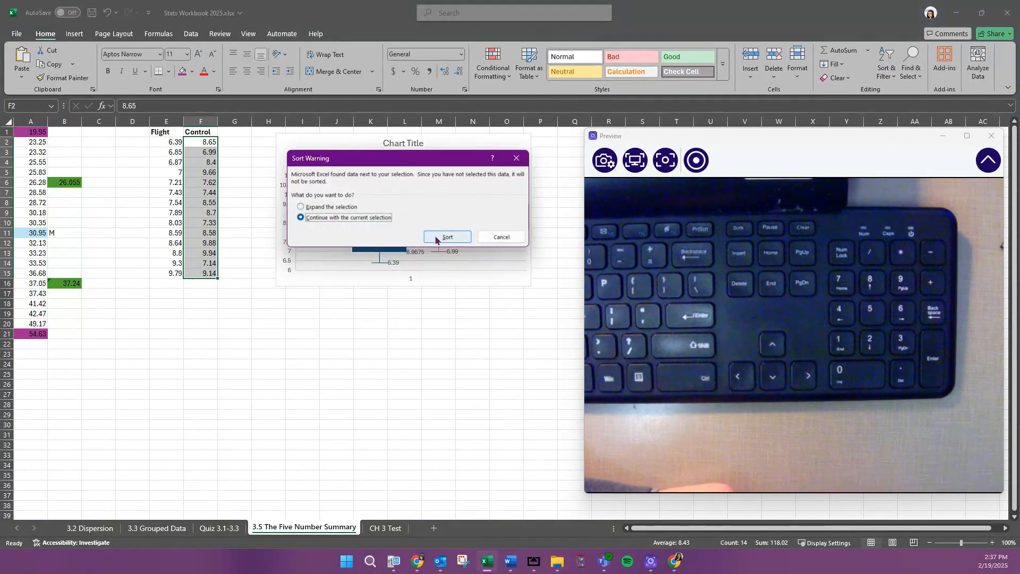
{"action": "left_click", "coordinate": [447, 237]}
Calculate the Flight median in D9 with the formula =AVERAGE(E8:E9).
{"action": "left_click", "coordinate": [166, 182]}
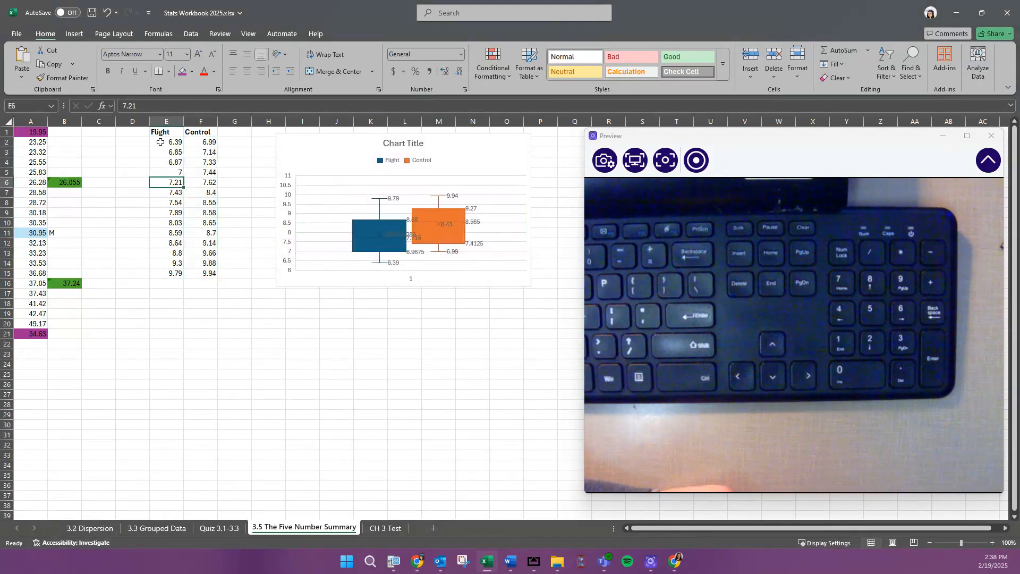
{"action": "left_click_drag", "start_coordinate": [160, 142], "coordinate": [175, 272]}
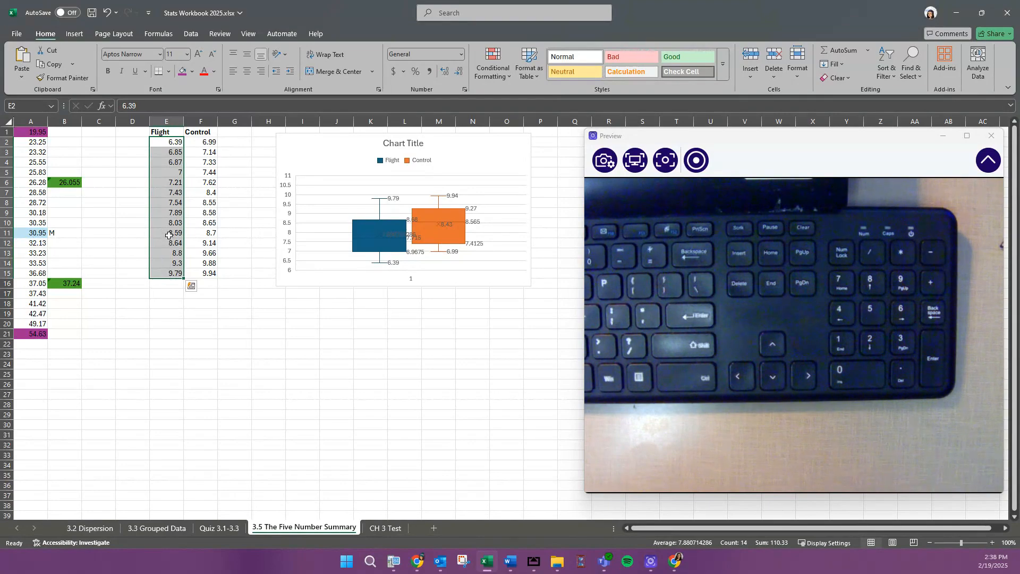
{"action": "left_click_drag", "start_coordinate": [169, 212], "coordinate": [169, 204]}
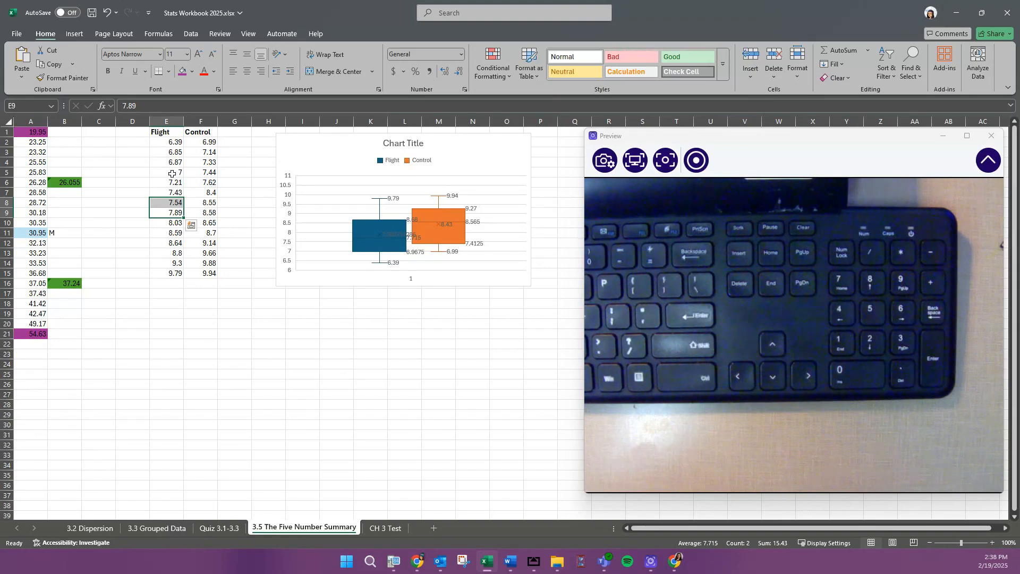
{"action": "left_click", "coordinate": [135, 213]}
{"action": "type", "text": "M"}
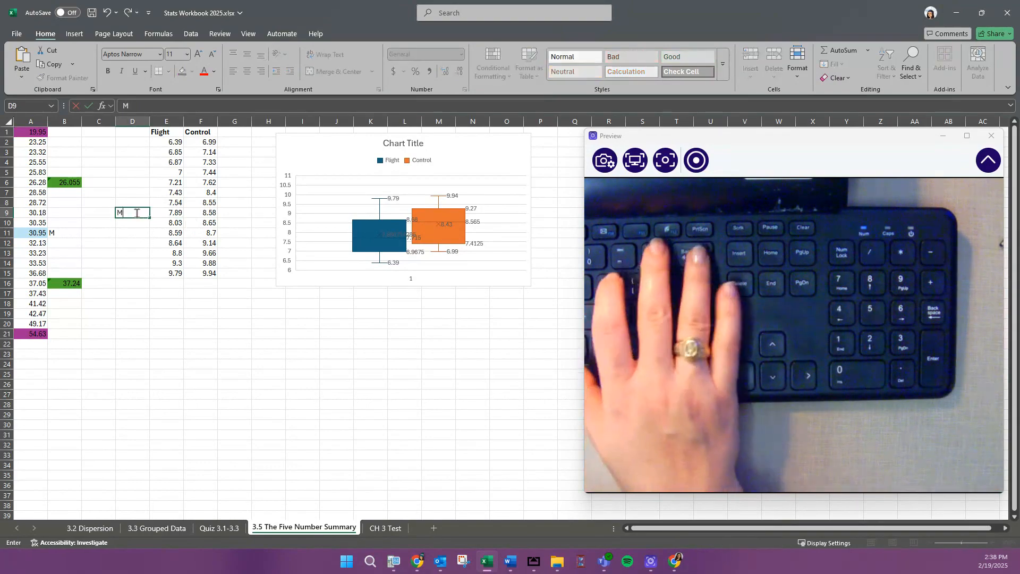
{"action": "key", "text": "BackSpace"}
{"action": "type", "text": "=averag"}
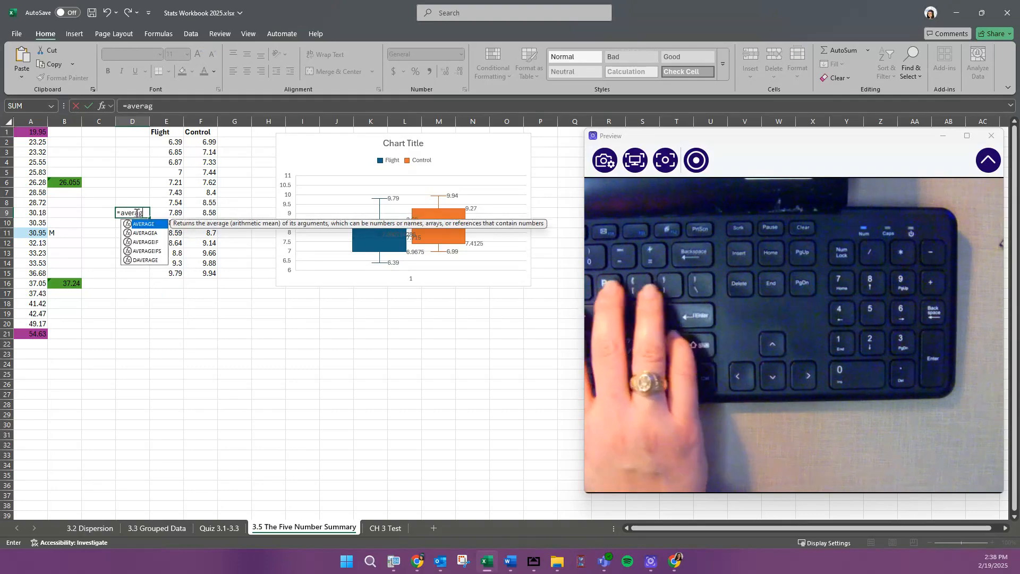
{"action": "type", "text": "e("}
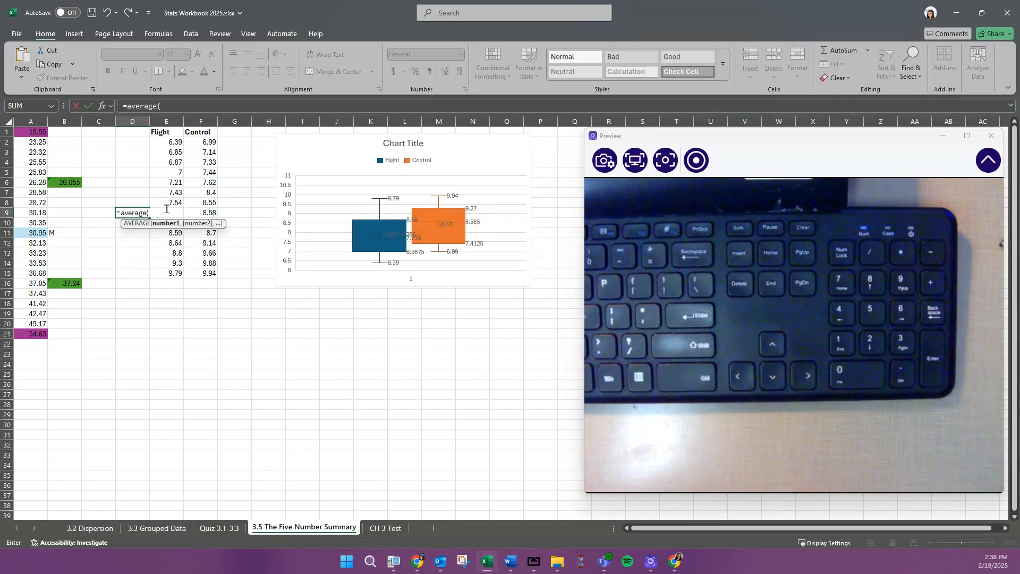
{"action": "left_click_drag", "start_coordinate": [178, 202], "coordinate": [172, 211]}
{"action": "type", "text": ")"}
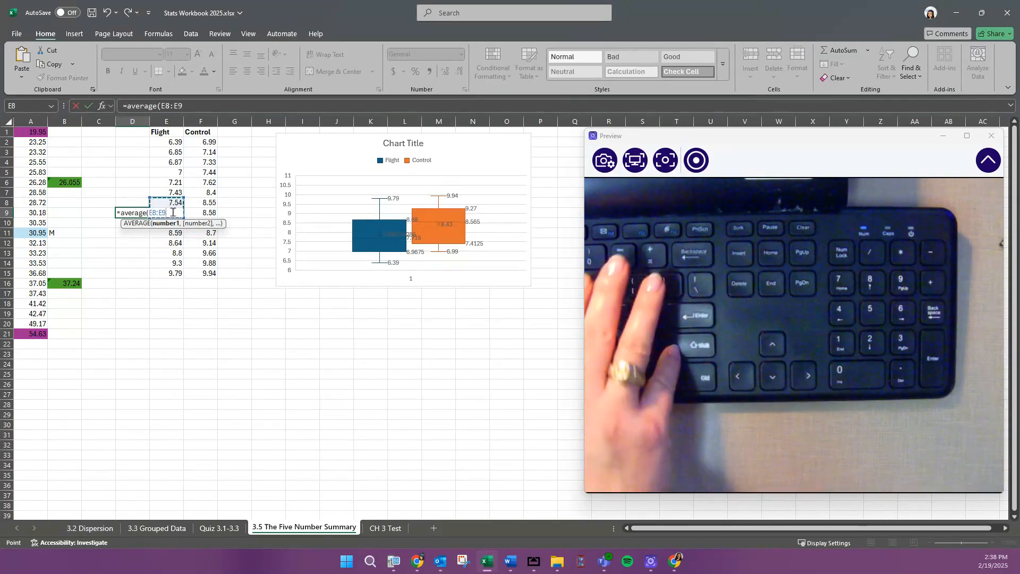
{"action": "key", "text": "Return"}
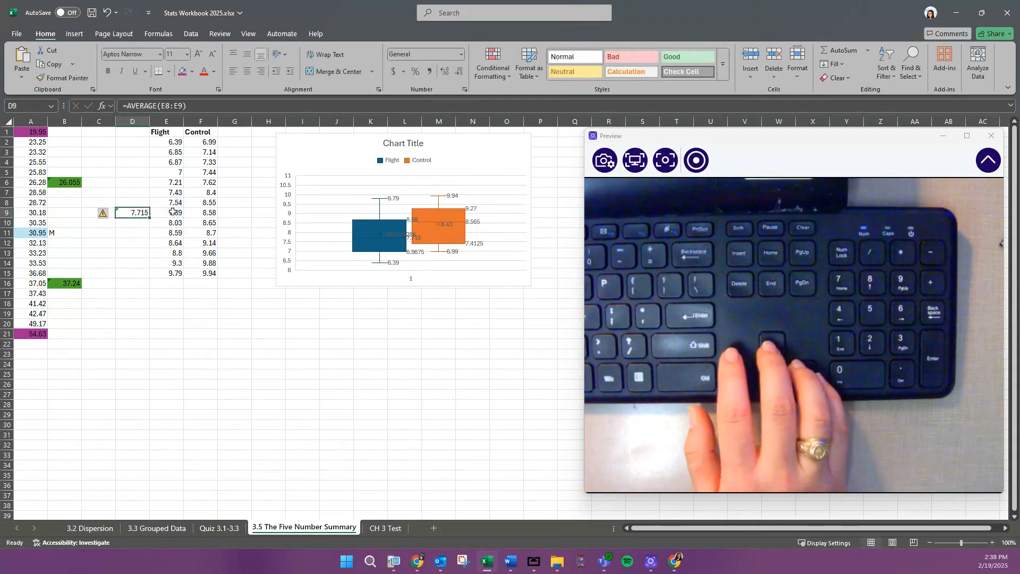
Calculate the Control median in G9 with the formula =AVERAGE(F8:F9).
{"action": "key", "text": "Right"}
{"action": "key", "text": "Right"}
{"action": "key", "text": "Right"}
{"action": "type", "text": "=avb"}
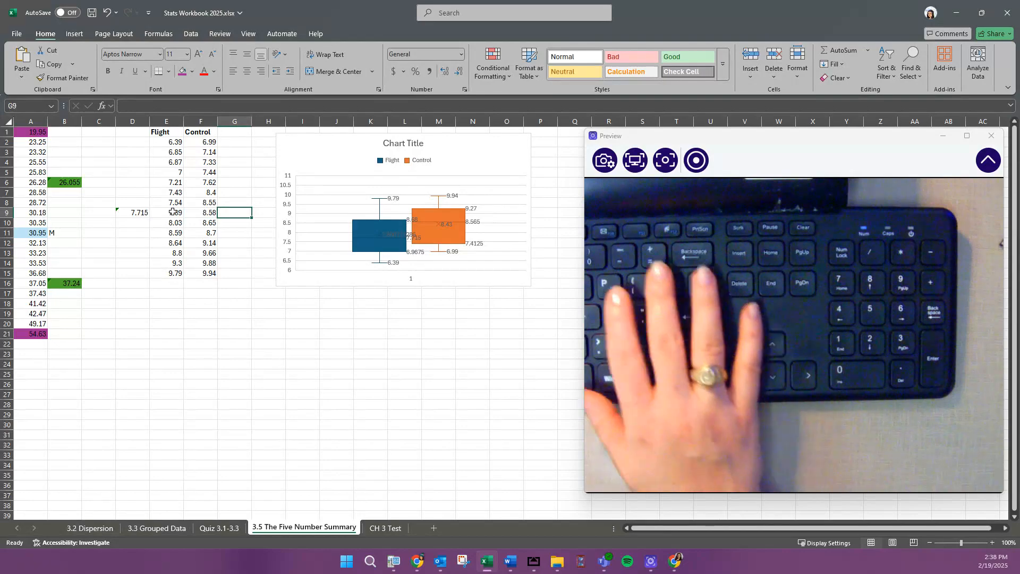
{"action": "key", "text": "BackSpace"}
{"action": "type", "text": "erage("}
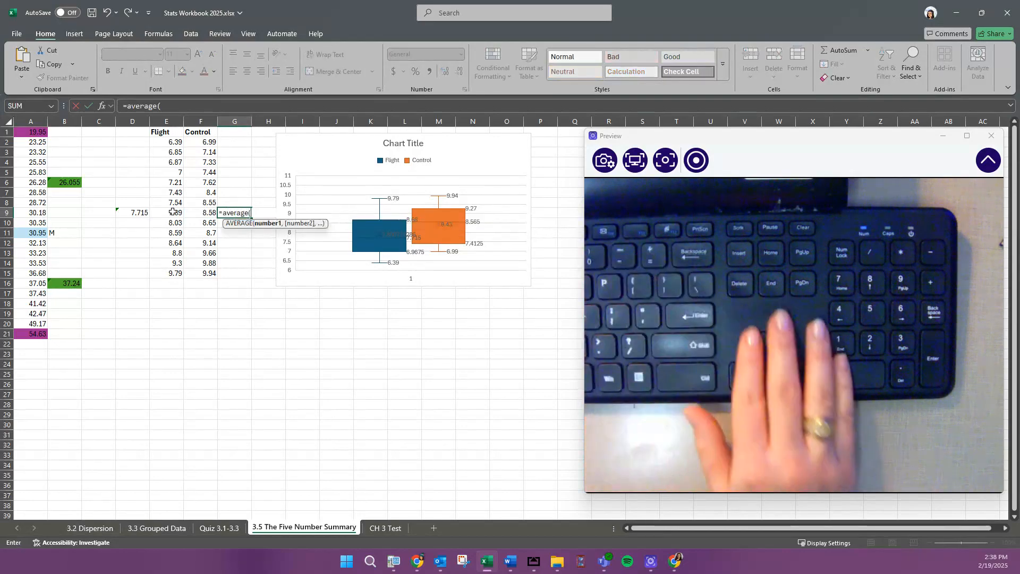
{"action": "key", "text": "Left"}
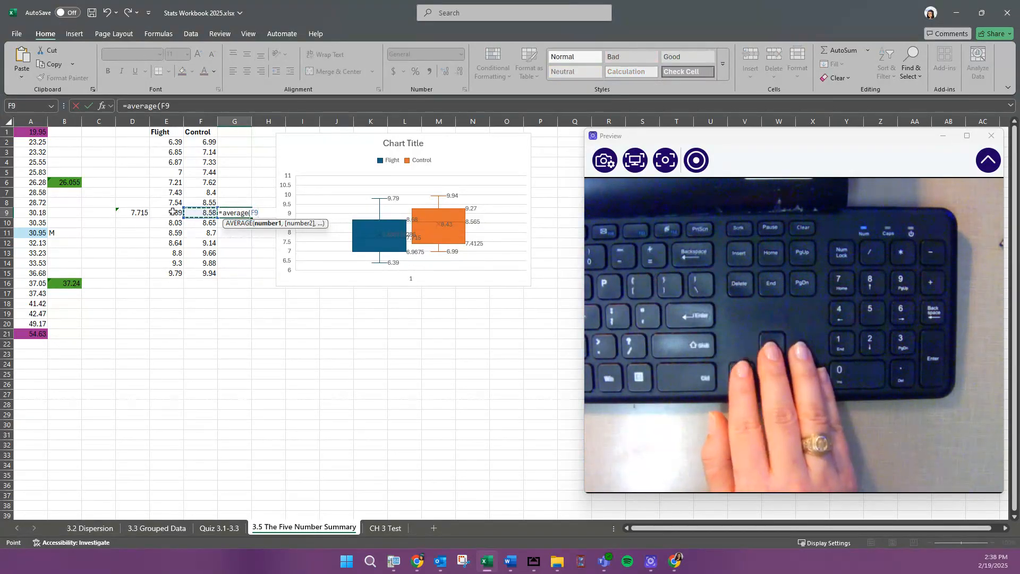
{"action": "key", "text": "shift+Up"}
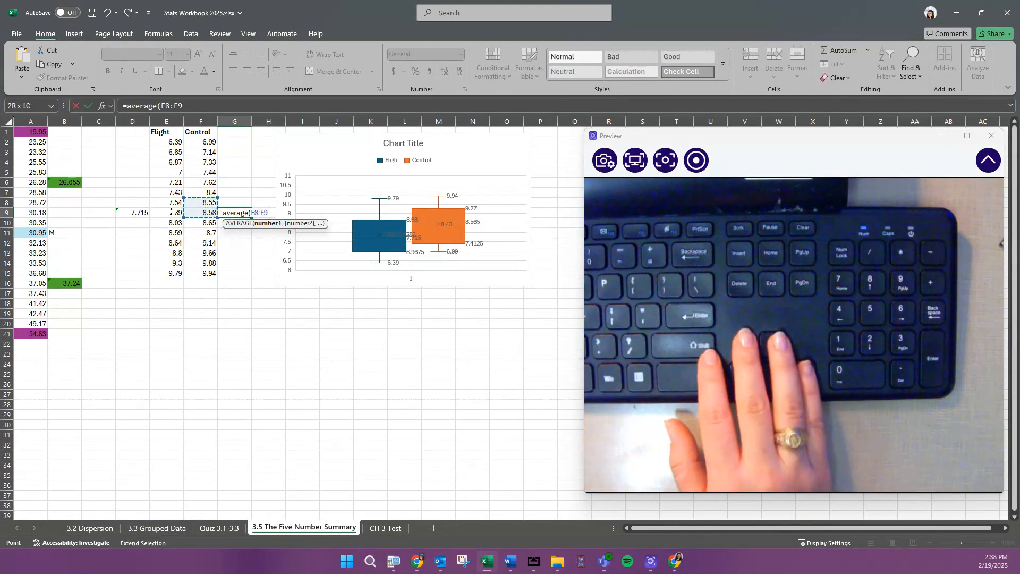
{"action": "key", "text": "ctrl+Return"}
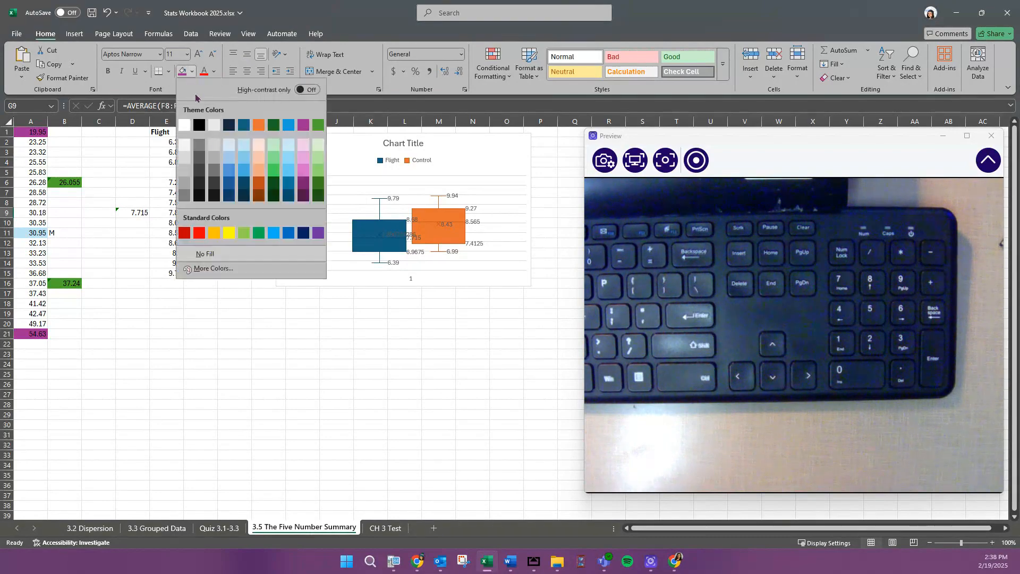
Fill the two median cells, G9 and D9, with light blue.
{"action": "left_click", "coordinate": [192, 71]}
{"action": "left_click", "coordinate": [246, 147]}
{"action": "left_click", "coordinate": [138, 214]}
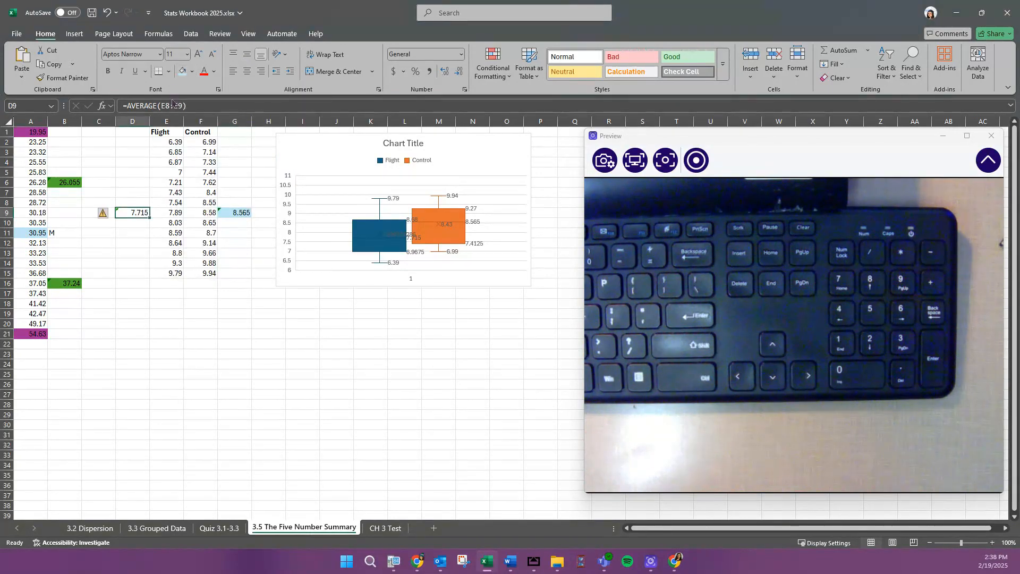
Fill the Flight and Control minimums in E2:F2 and maximums in E15:F15 with purple.
{"action": "left_click", "coordinate": [172, 142]}
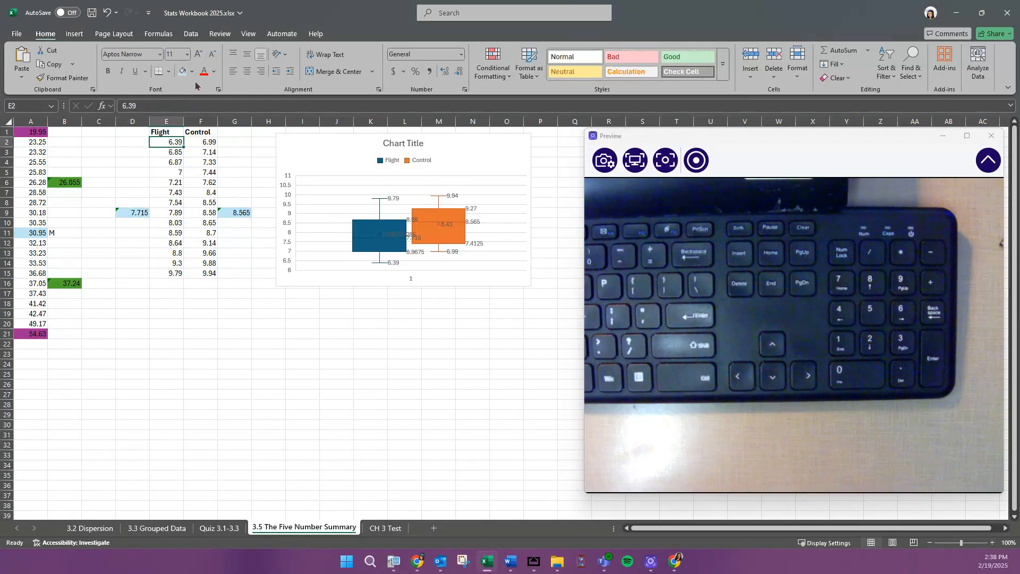
{"action": "left_click_drag", "start_coordinate": [192, 143], "coordinate": [173, 143]}
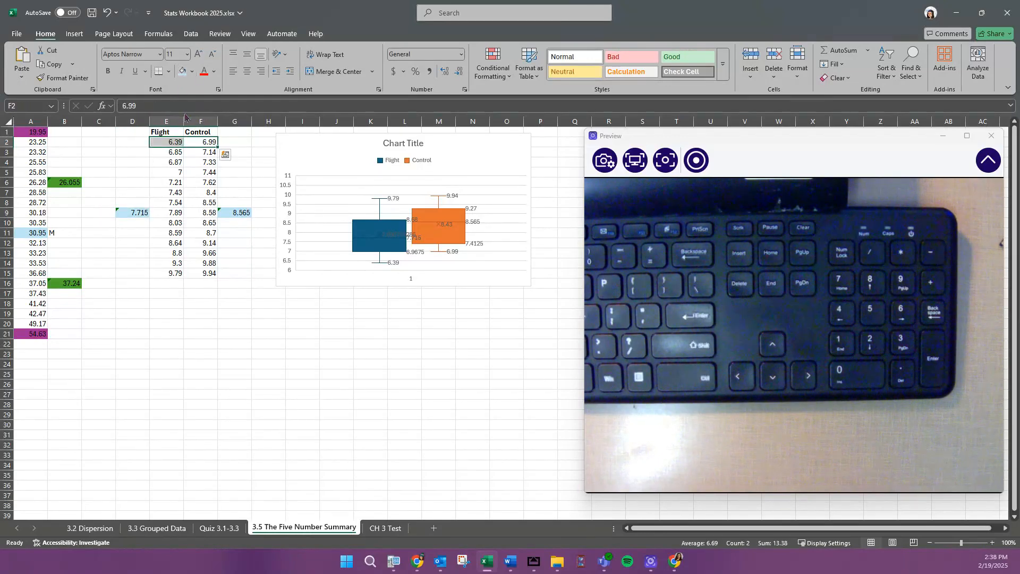
{"action": "left_click", "coordinate": [192, 72]}
{"action": "left_click", "coordinate": [280, 130]}
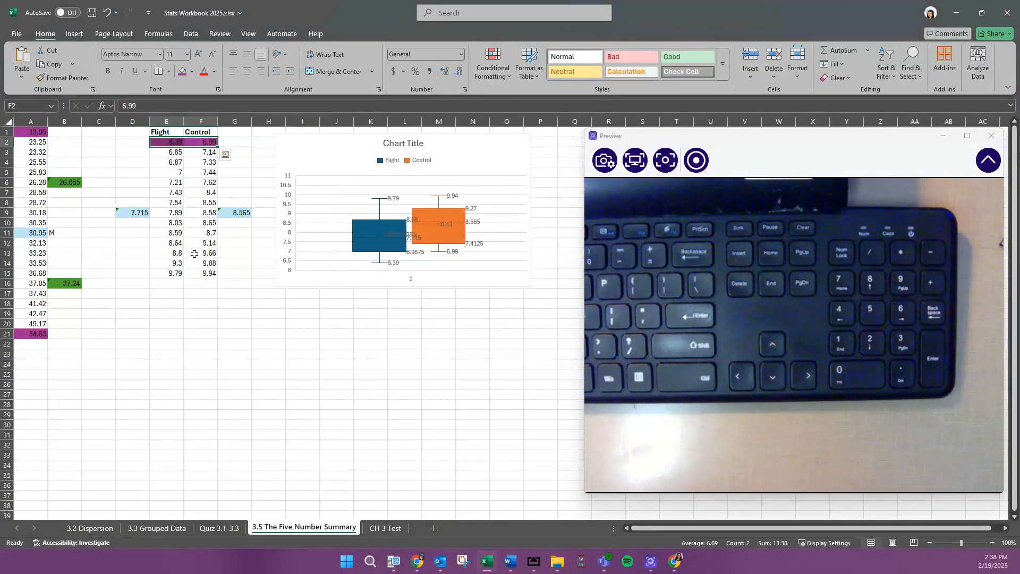
{"action": "left_click_drag", "start_coordinate": [195, 276], "coordinate": [181, 275]}
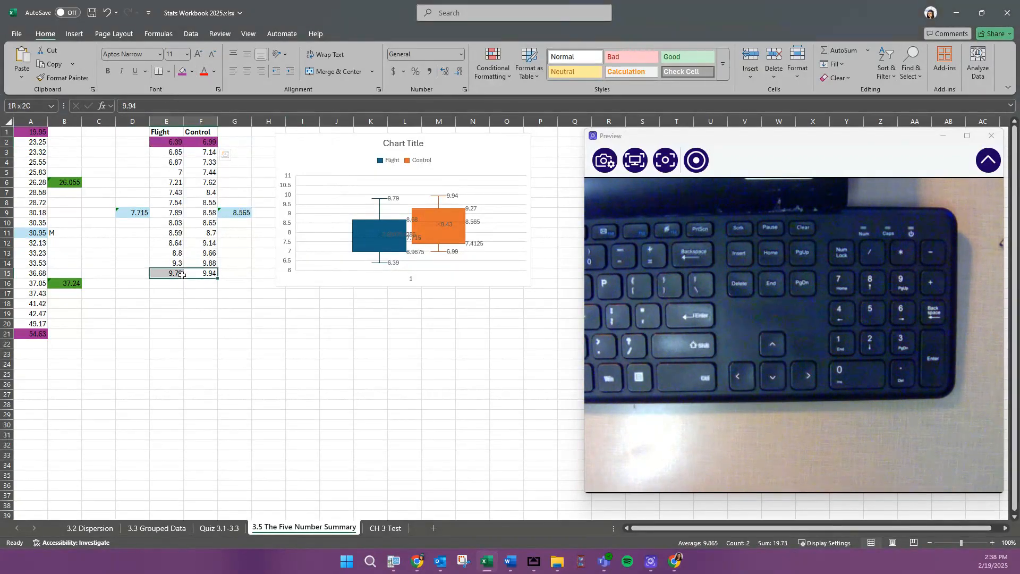
{"action": "left_click", "coordinate": [182, 72]}
Label D12 as Q3 and fill the Flight and Control third quartiles in E12:F12 with green.
{"action": "left_click_drag", "start_coordinate": [171, 216], "coordinate": [174, 276]}
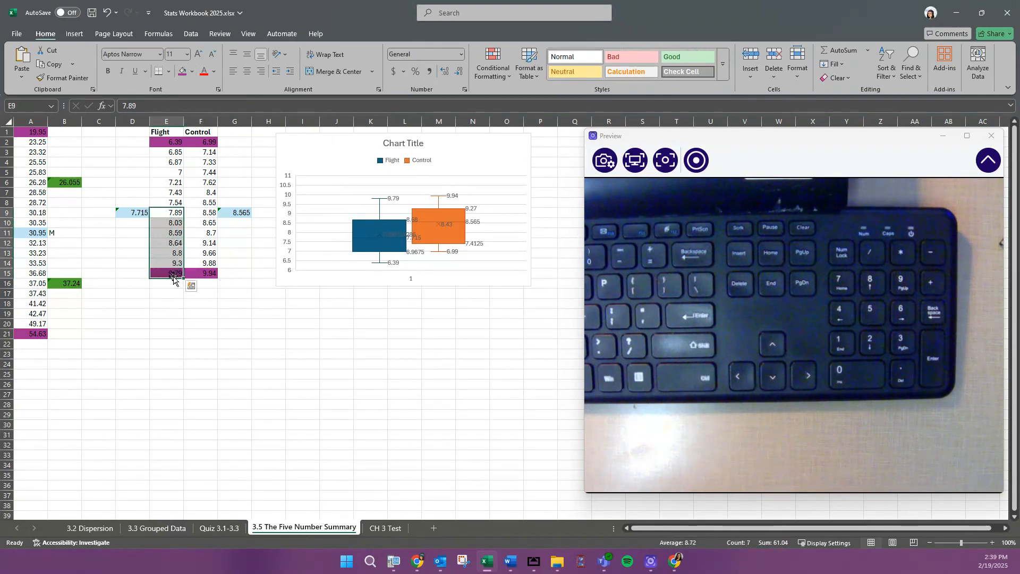
{"action": "left_click", "coordinate": [142, 243]}
{"action": "type", "text": "Q3"}
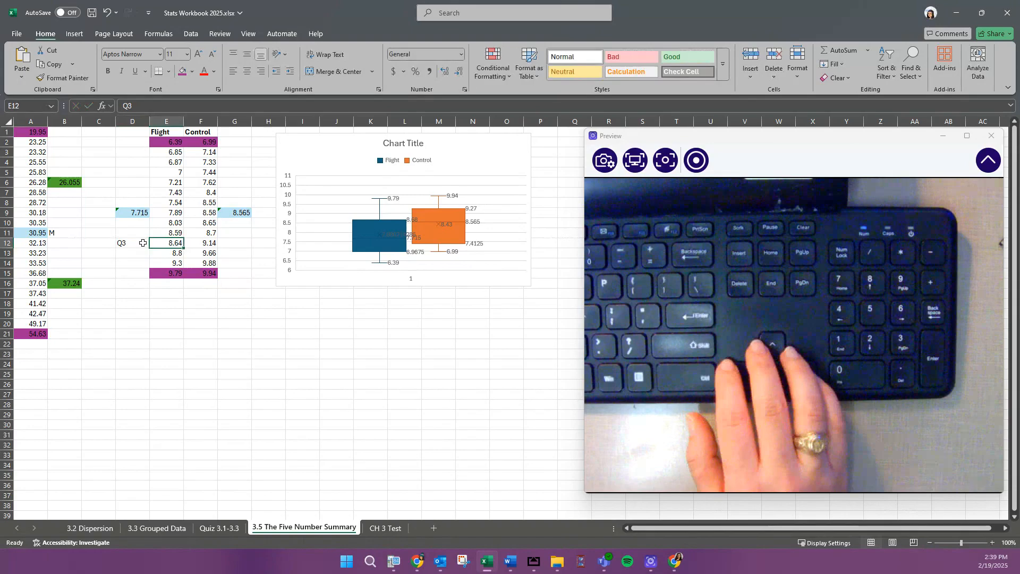
{"action": "key", "text": "Right"}
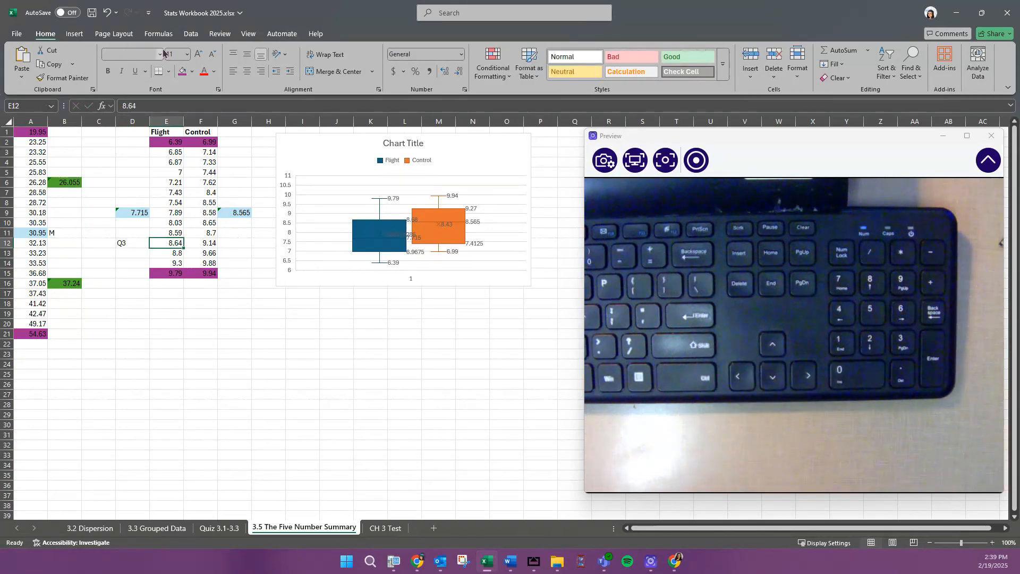
{"action": "left_click", "coordinate": [192, 72]}
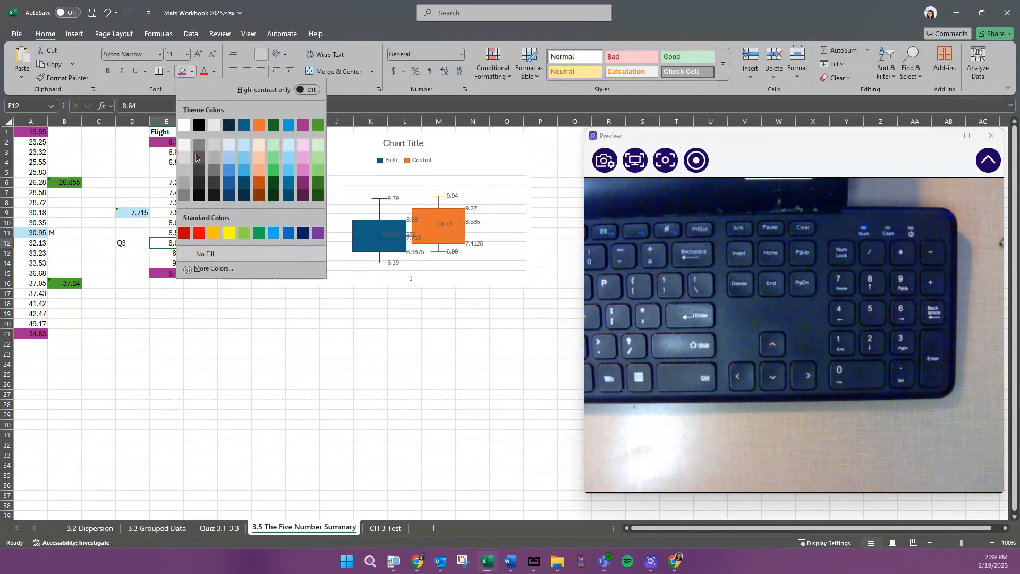
{"action": "left_click", "coordinate": [322, 128]}
{"action": "left_click", "coordinate": [191, 243]}
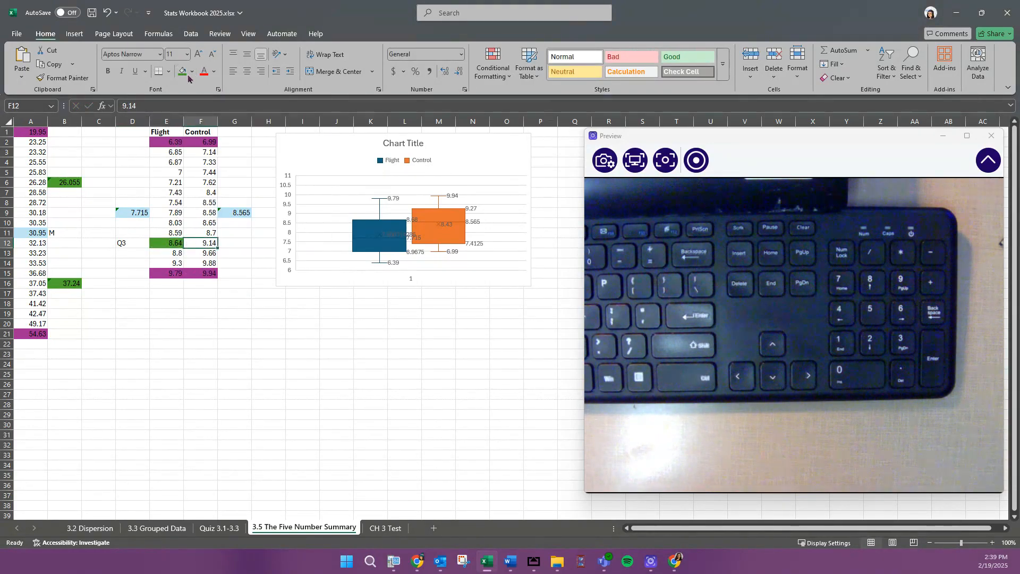
Fill the Flight and Control first quartiles in E5:F5 with green and label D5 as Q1.
{"action": "left_click", "coordinate": [163, 210]}
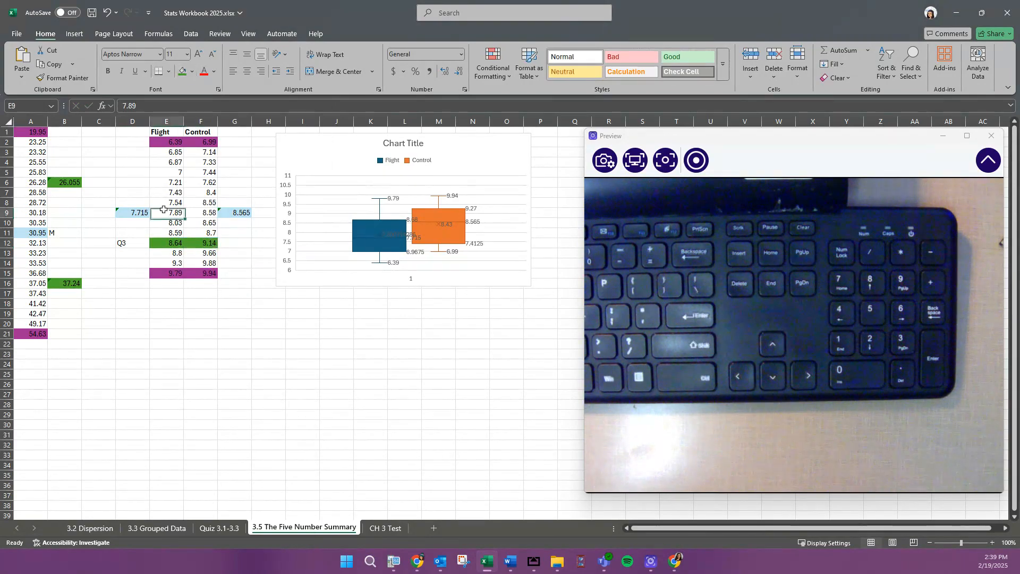
{"action": "left_click_drag", "start_coordinate": [162, 202], "coordinate": [168, 137]}
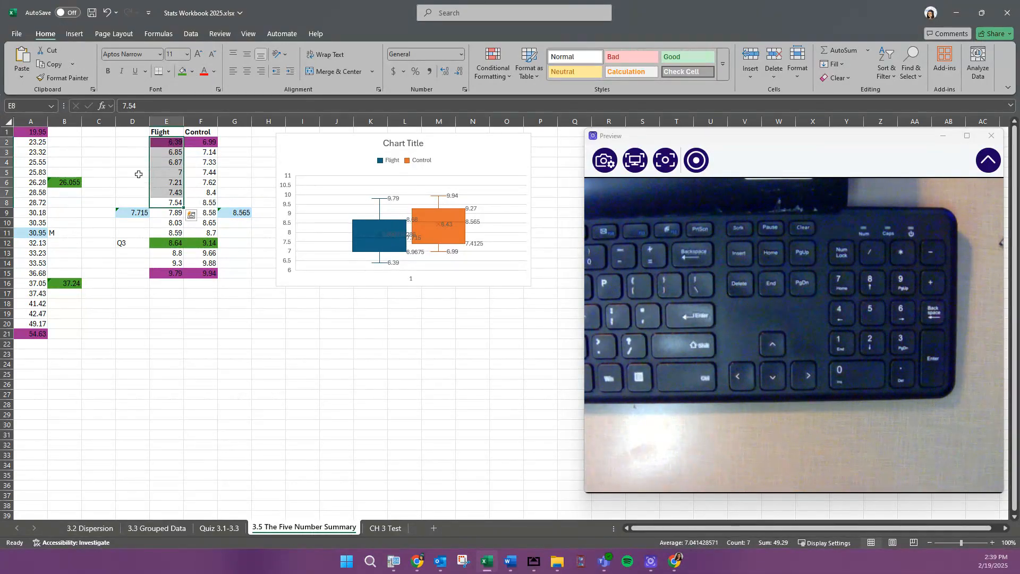
{"action": "left_click", "coordinate": [139, 174]}
{"action": "left_click_drag", "start_coordinate": [155, 176], "coordinate": [204, 173]}
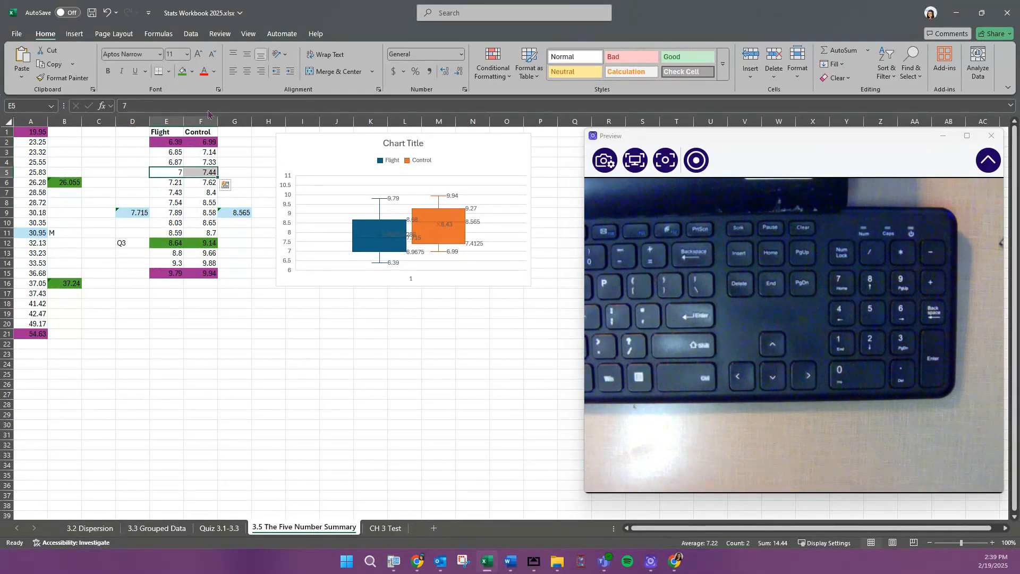
{"action": "left_click", "coordinate": [184, 72]}
{"action": "left_click", "coordinate": [139, 169]}
{"action": "type", "text": "Q1"}
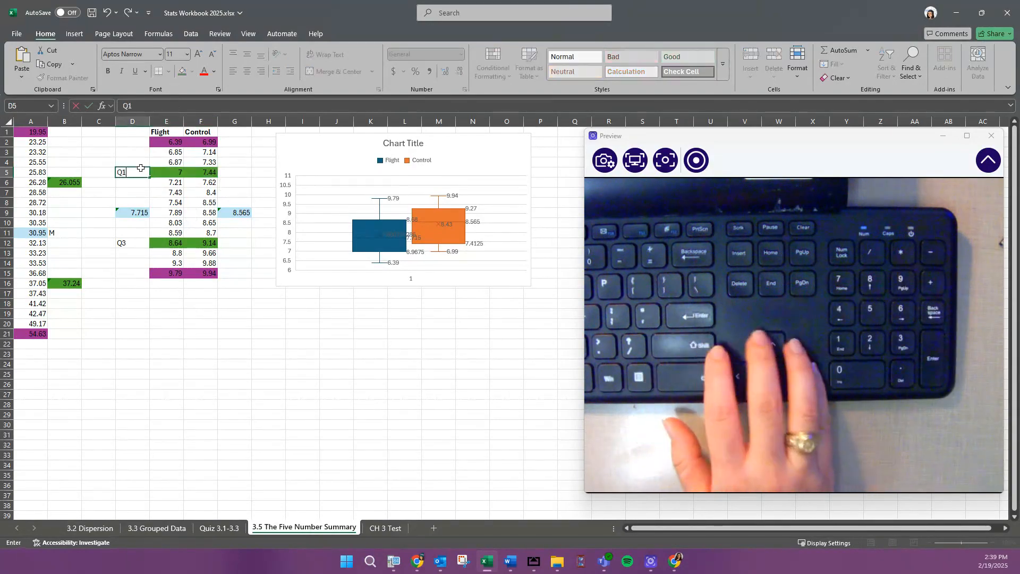
{"action": "key", "text": "Right"}
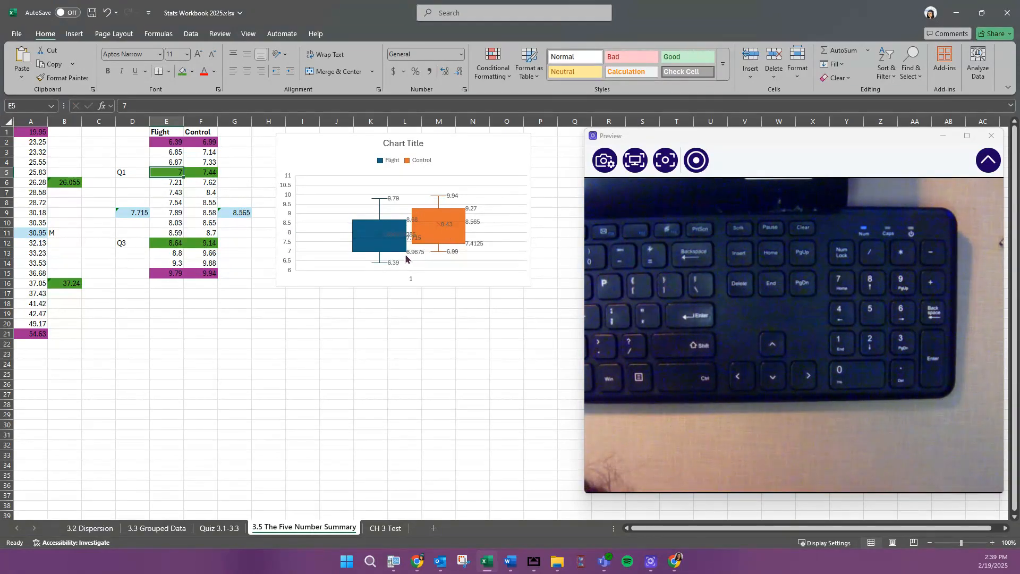
Label D17 as IQR and calculate the Flight interquartile range in E17 with the formula =E12-E5.
{"action": "mouse_move", "coordinate": [407, 256]}
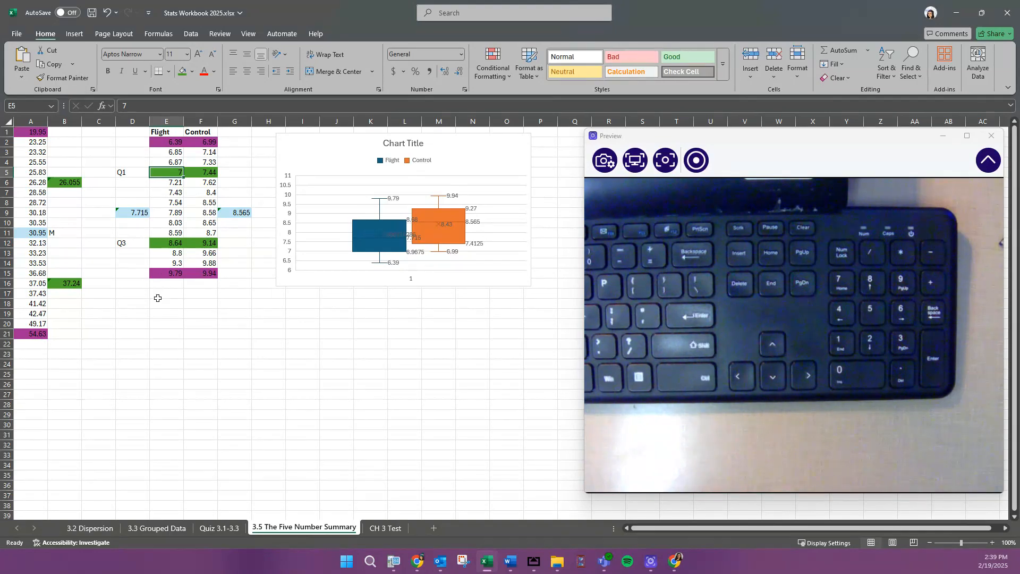
{"action": "left_click", "coordinate": [158, 295]}
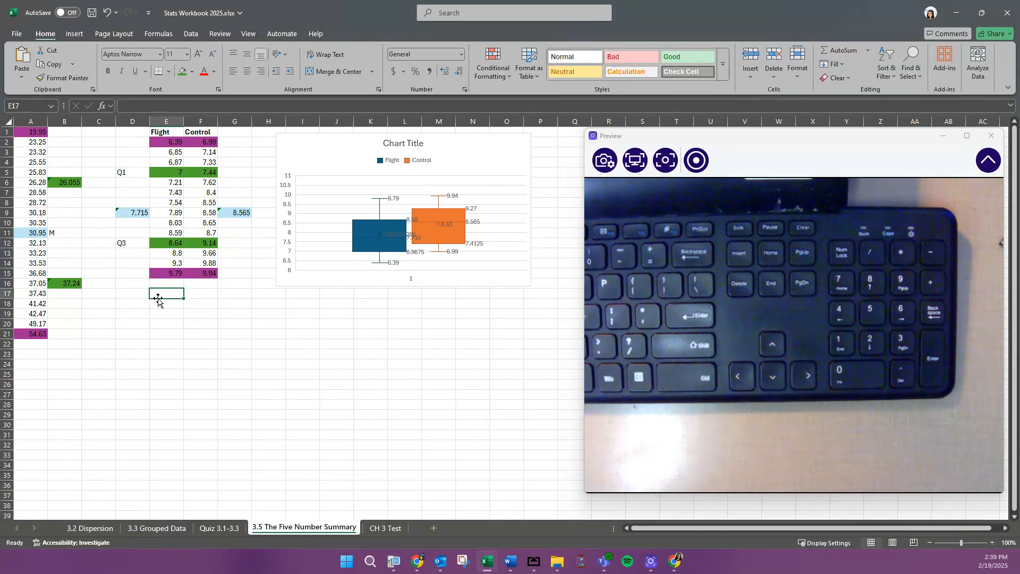
{"action": "left_click", "coordinate": [133, 294]}
{"action": "type", "text": "IQR"}
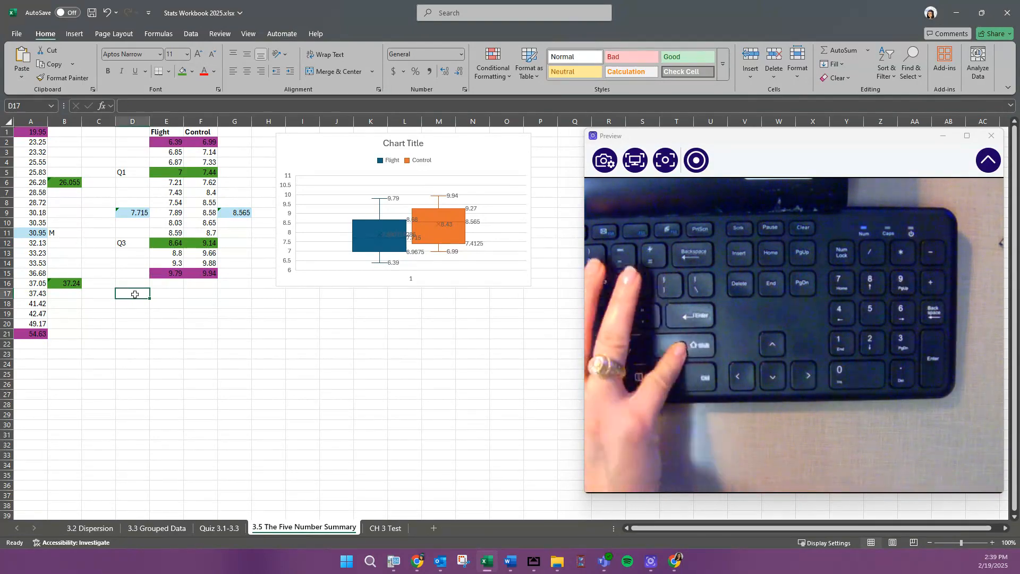
{"action": "key", "text": "Tab"}
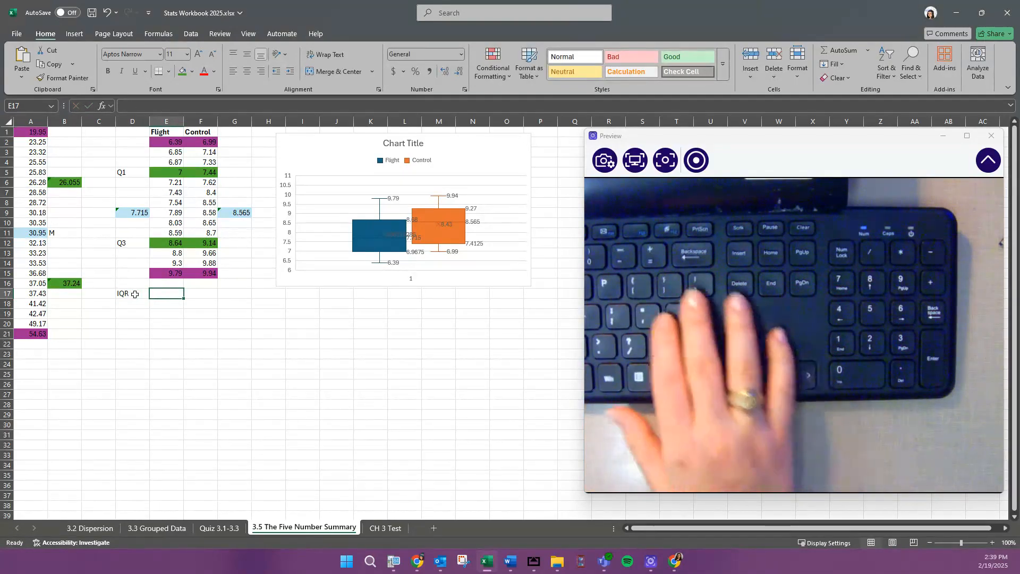
{"action": "type", "text": "="}
{"action": "key", "text": "Up"}
{"action": "key", "text": "Up"}
{"action": "key", "text": "Up"}
{"action": "key", "text": "Up"}
{"action": "key", "text": "Up"}
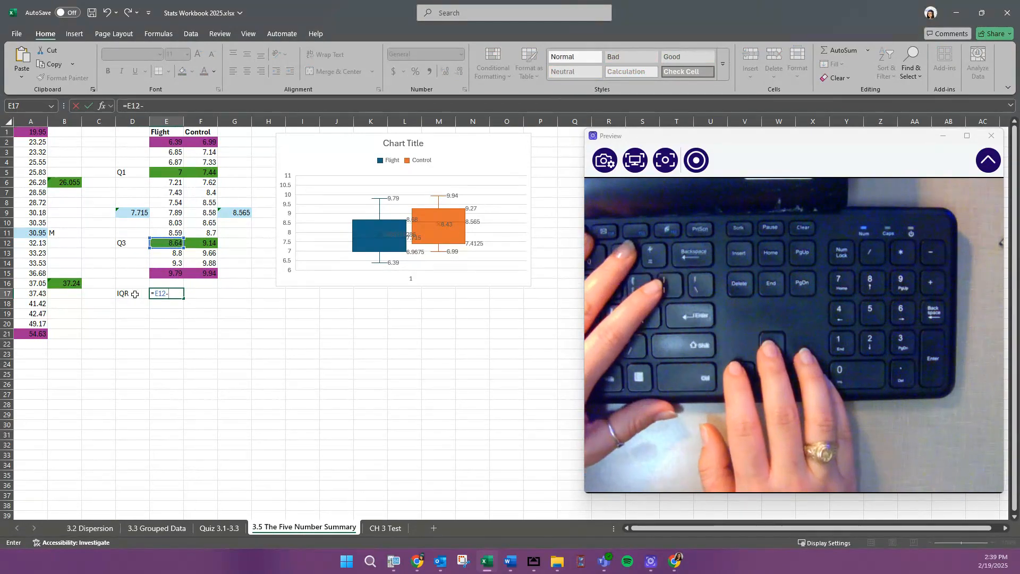
{"action": "type", "text": "-"}
{"action": "key", "text": "Up"}
{"action": "key", "text": "Up"}
{"action": "key", "text": "Up"}
{"action": "key", "text": "Up"}
{"action": "key", "text": "Up"}
{"action": "key", "text": "Up"}
{"action": "key", "text": "Up"}
{"action": "key", "text": "Up"}
{"action": "key", "text": "Up"}
{"action": "key", "text": "Up"}
{"action": "key", "text": "Up"}
{"action": "key", "text": "Up"}
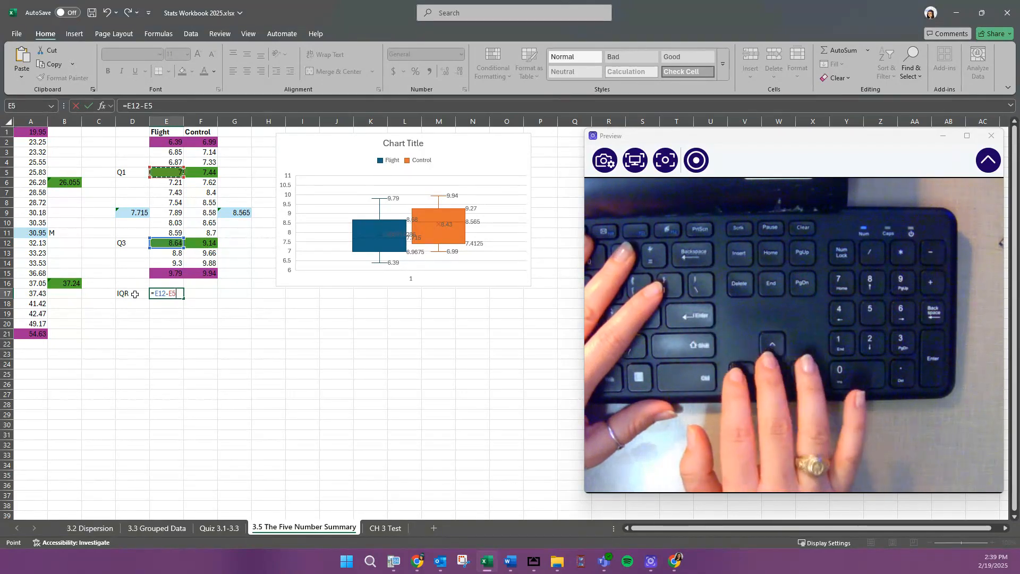
{"action": "key", "text": "Return"}
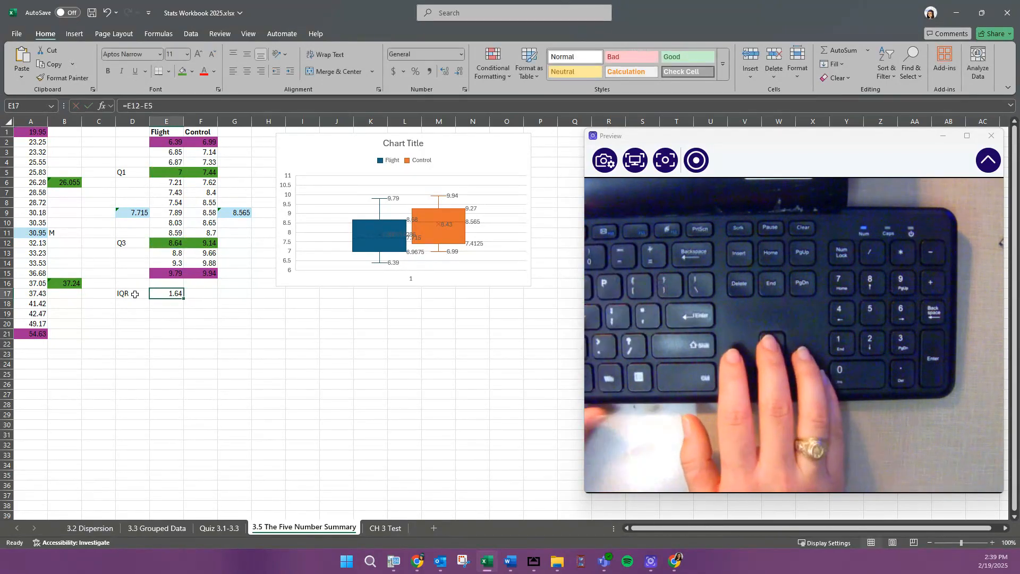
Copy the Flight IQR formula from E17 into F17 for the Control data.
{"action": "key", "text": "ctrl+c"}
{"action": "key", "text": "Right"}
{"action": "key", "text": "ctrl+v"}
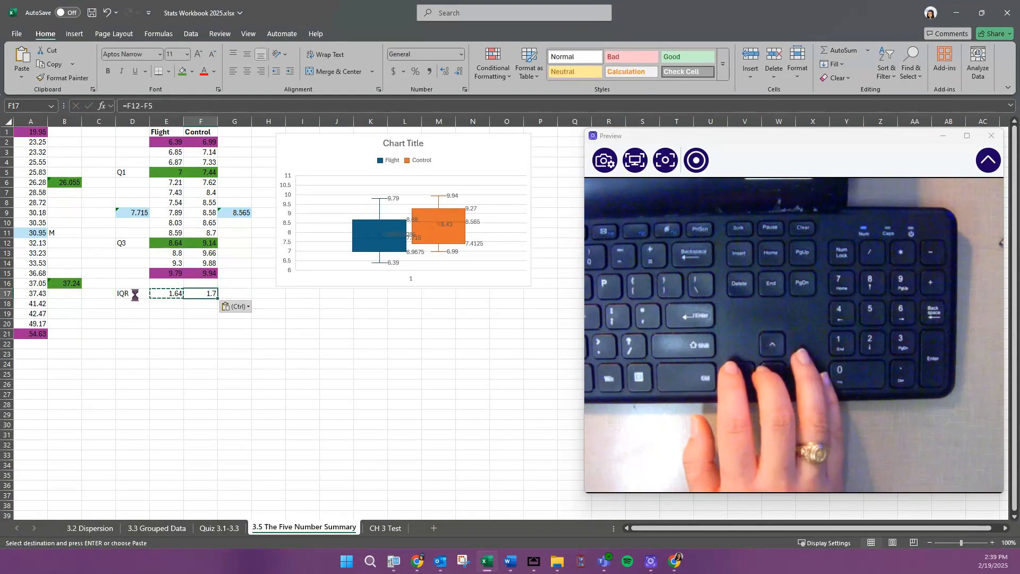
{"action": "key", "text": "Escape"}
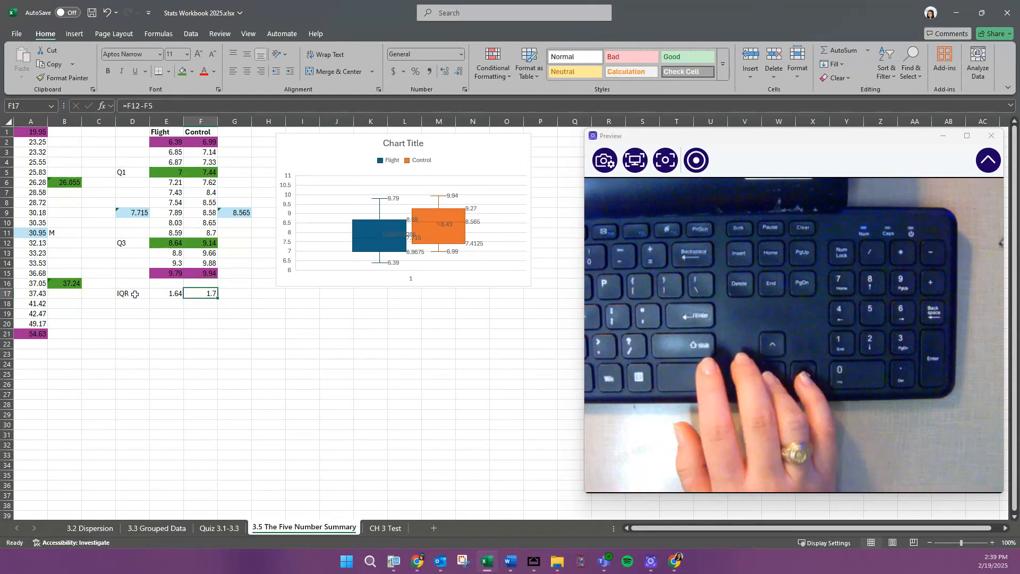
Add the fence labels LF in D18 and UF in D19 below the IQR label.
{"action": "key", "text": "Left"}
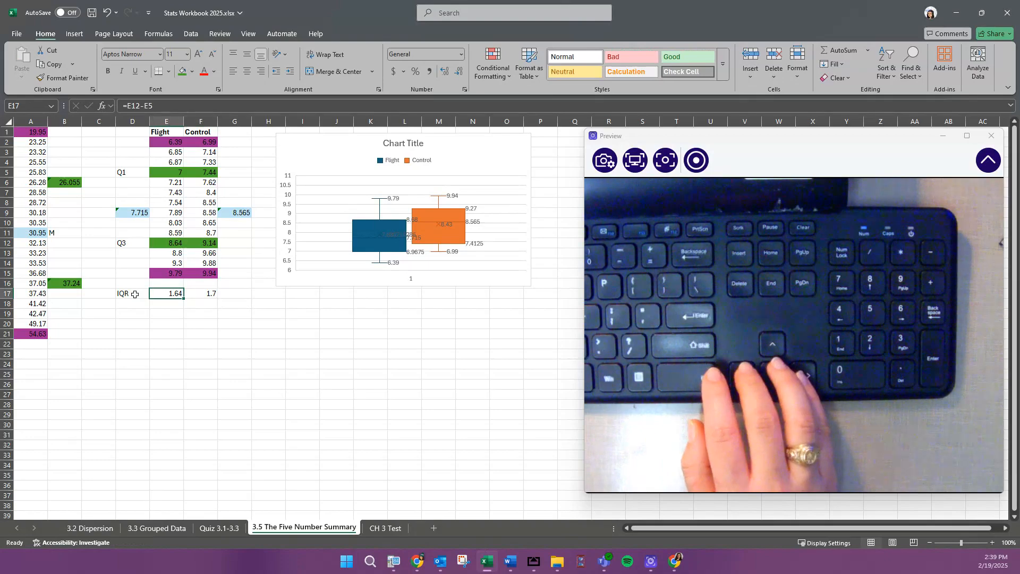
{"action": "key", "text": "Down"}
{"action": "key", "text": "Left"}
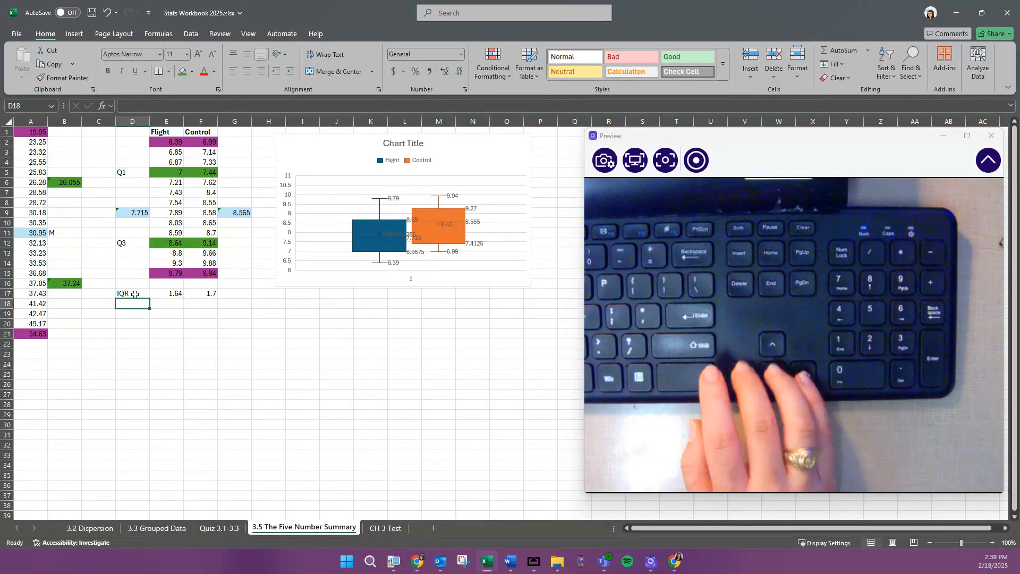
{"action": "type", "text": "LF"}
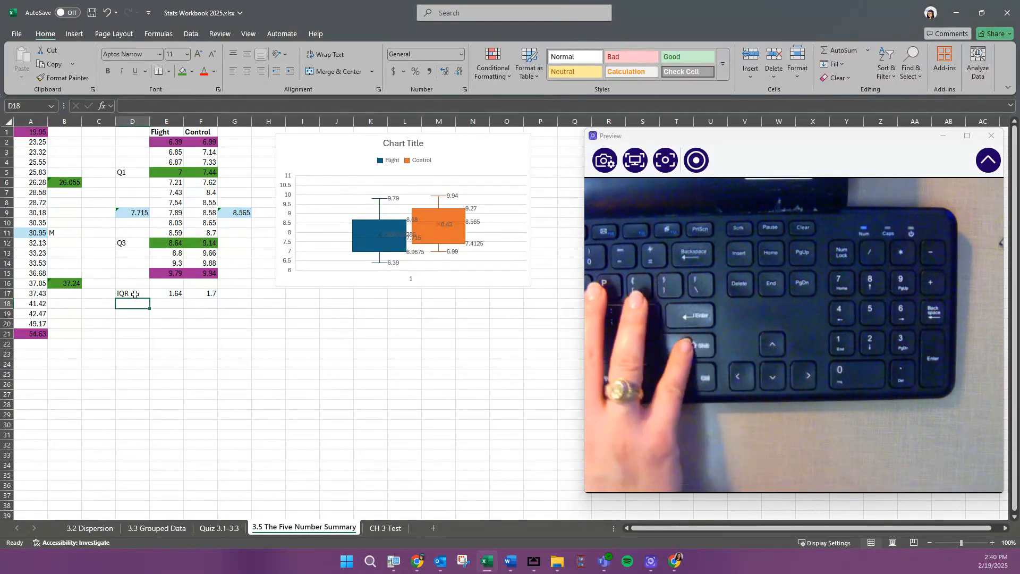
{"action": "key", "text": "Return"}
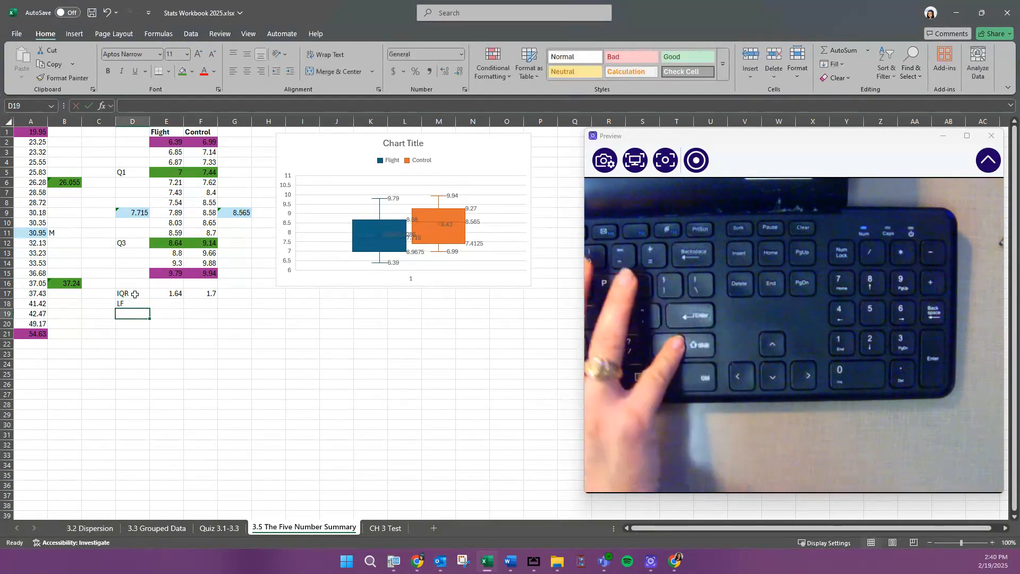
{"action": "type", "text": "UF"}
Calculate the Flight lower fence in E18 with the formula =E5-1.5*E17.
{"action": "key", "text": "Right"}
{"action": "key", "text": "Up"}
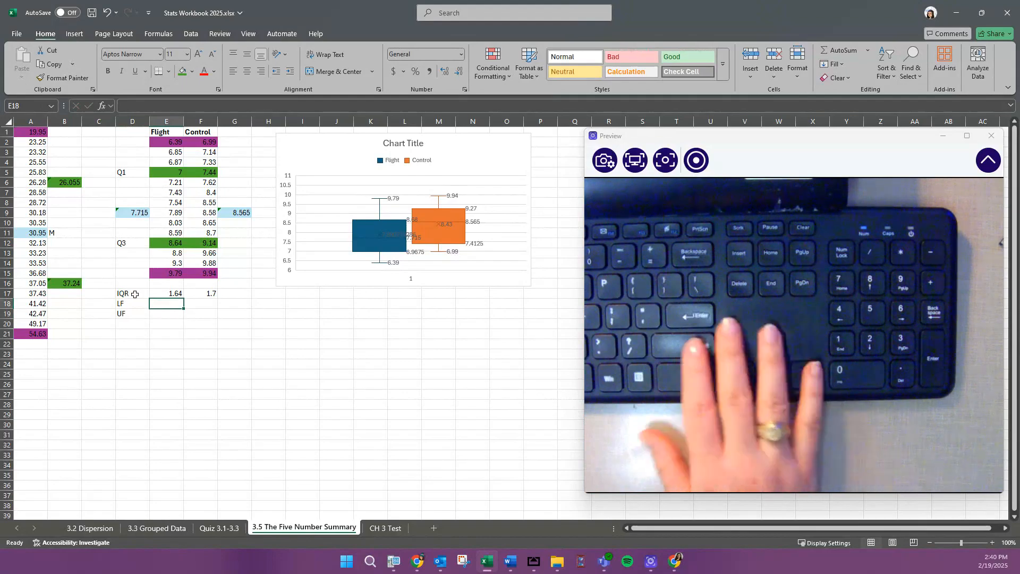
{"action": "type", "text": "="}
{"action": "key", "text": "Up"}
{"action": "key", "text": "Up"}
{"action": "key", "text": "Up"}
{"action": "key", "text": "Up"}
{"action": "key", "text": "Up"}
{"action": "key", "text": "Up"}
{"action": "key", "text": "Up"}
{"action": "key", "text": "Up"}
{"action": "key", "text": "Up"}
{"action": "key", "text": "Up"}
{"action": "key", "text": "Up"}
{"action": "key", "text": "Up"}
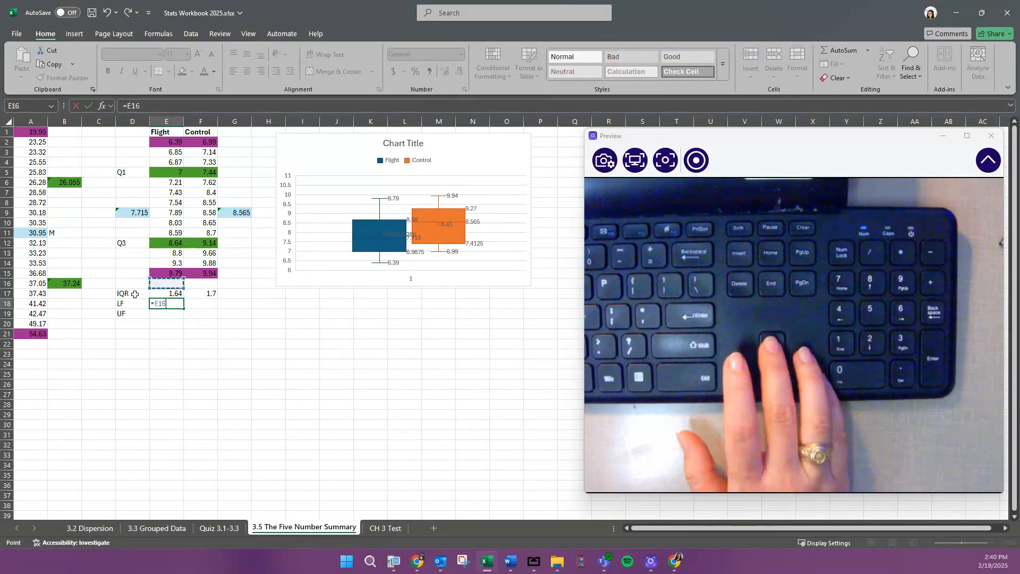
{"action": "key", "text": "Up"}
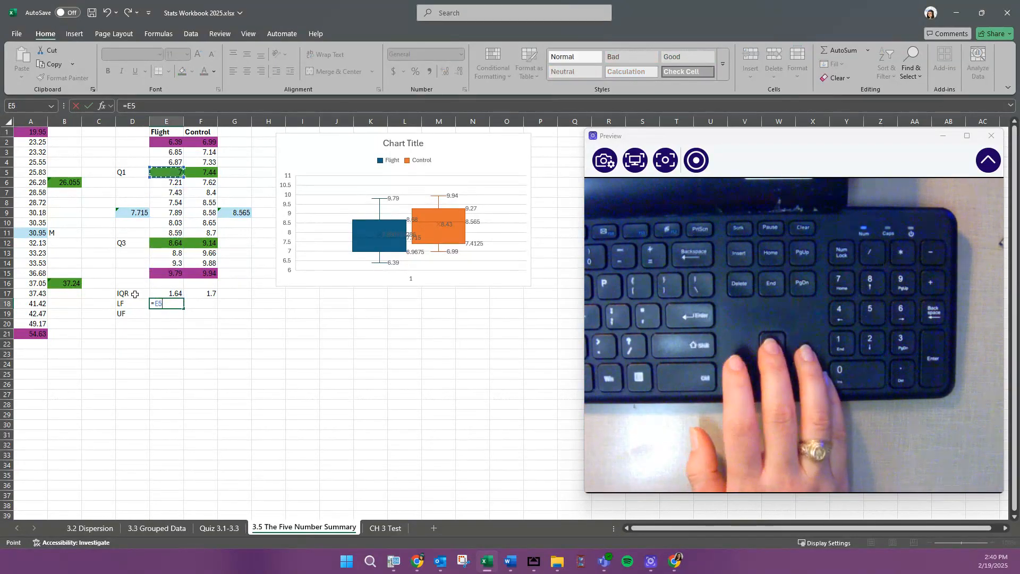
{"action": "type", "text": "-"}
{"action": "type", "text": ".5*"}
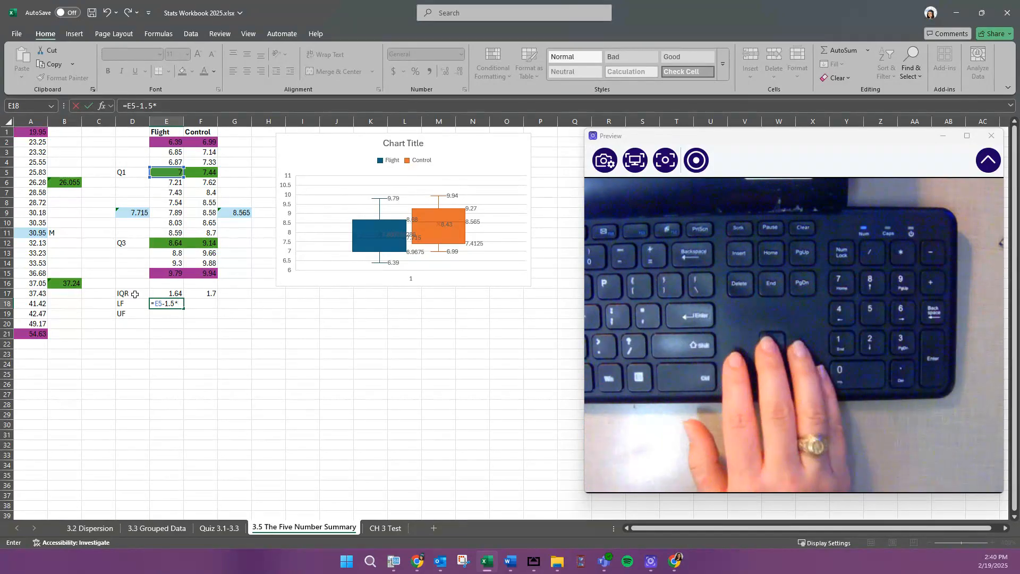
{"action": "key", "text": "Up"}
{"action": "key", "text": "Up"}
{"action": "key", "text": "Return"}
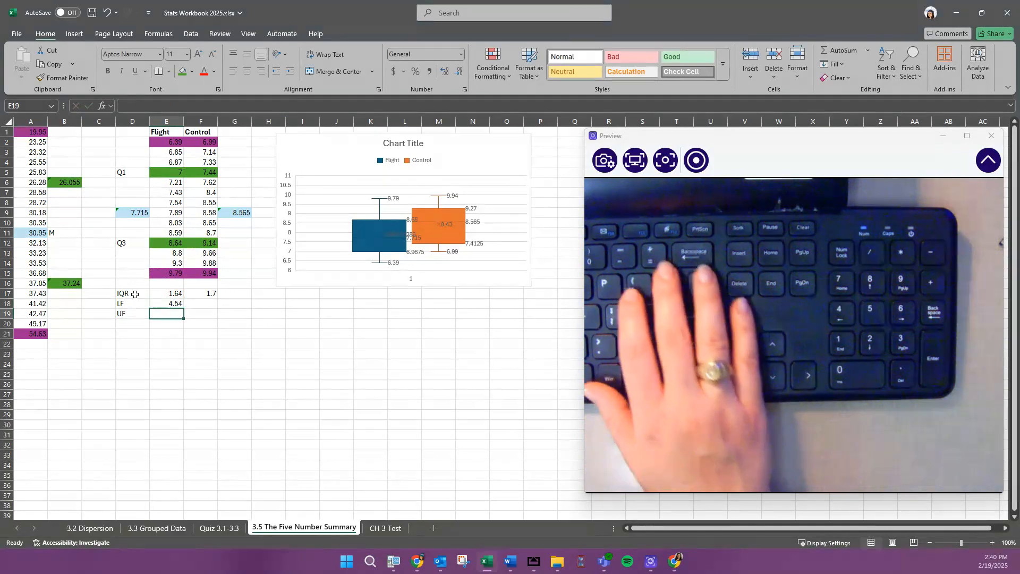
Copy the Flight lower fence formula from E18 into F18 for the Control data.
{"action": "key", "text": "Up"}
{"action": "key", "text": "Right"}
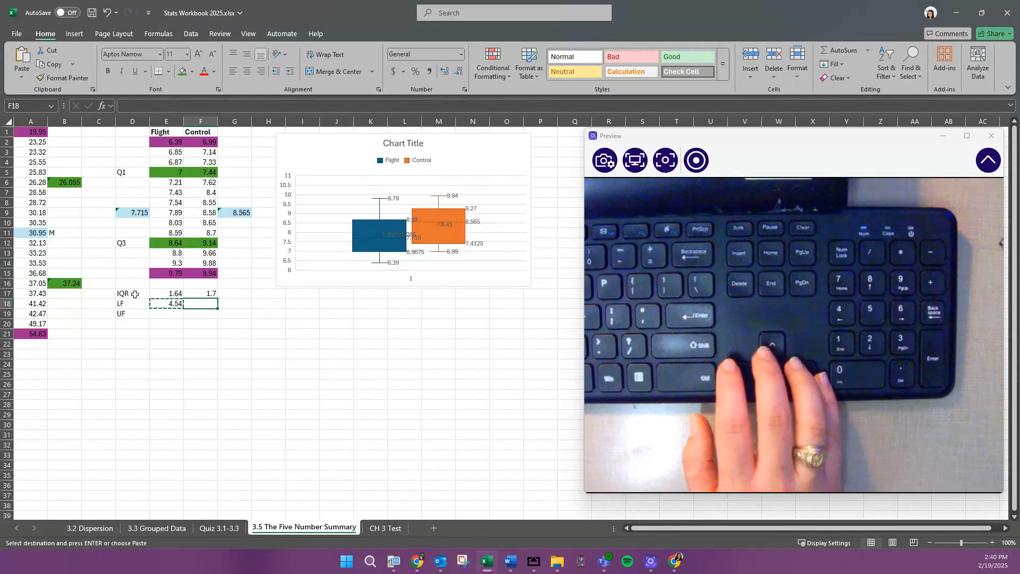
{"action": "key", "text": "ctrl+v"}
Calculate the Flight upper fence in E19 with the formula =E12+1.5*E17.
{"action": "key", "text": "Down"}
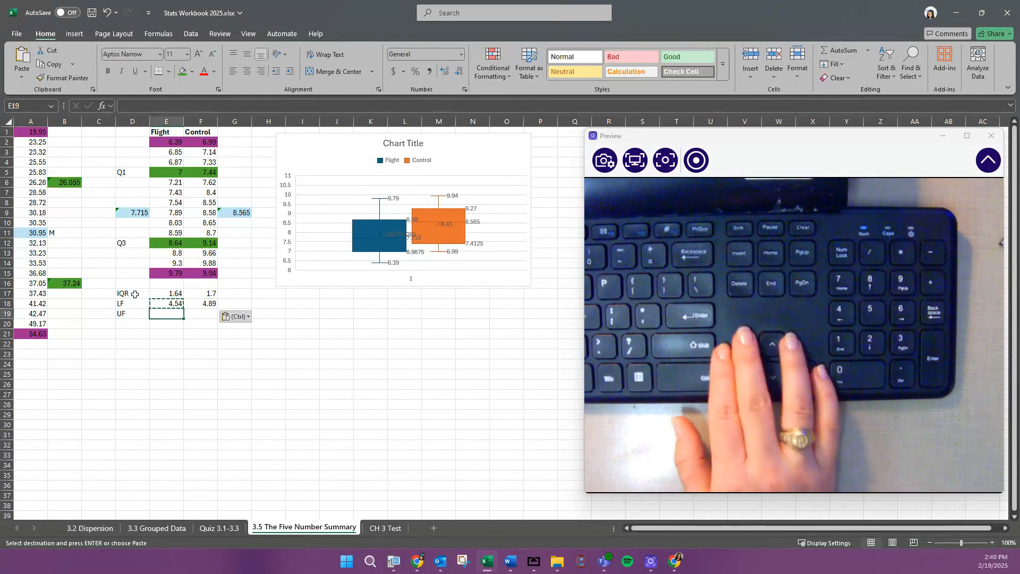
{"action": "type", "text": "="}
{"action": "key", "text": "Up"}
{"action": "key", "text": "Up"}
{"action": "key", "text": "Up"}
{"action": "key", "text": "Up"}
{"action": "key", "text": "Up"}
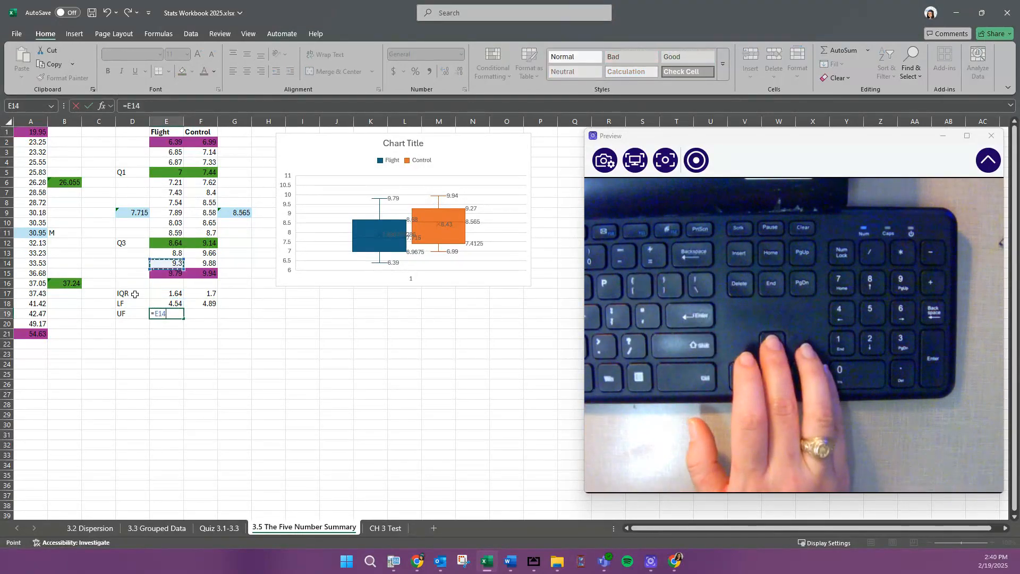
{"action": "key", "text": "Up"}
{"action": "key", "text": "Up"}
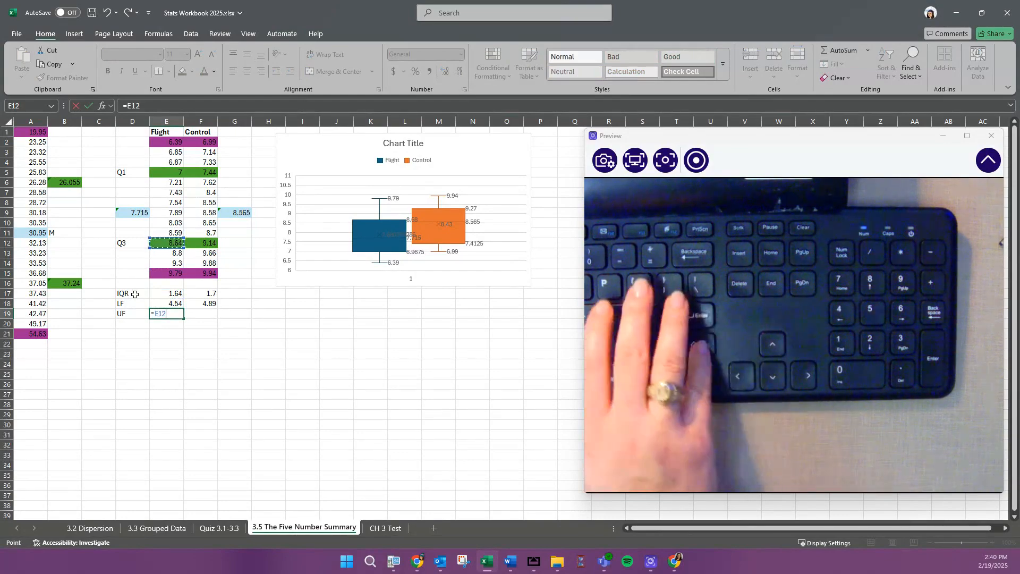
{"action": "type", "text": "+1.5"}
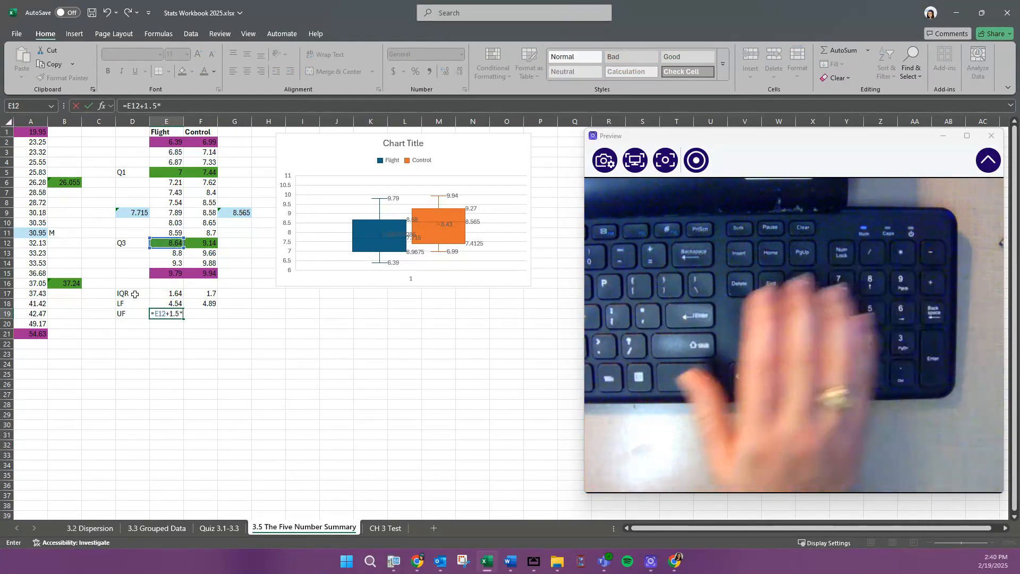
{"action": "type", "text": "*"}
{"action": "key", "text": "Up"}
{"action": "key", "text": "Up"}
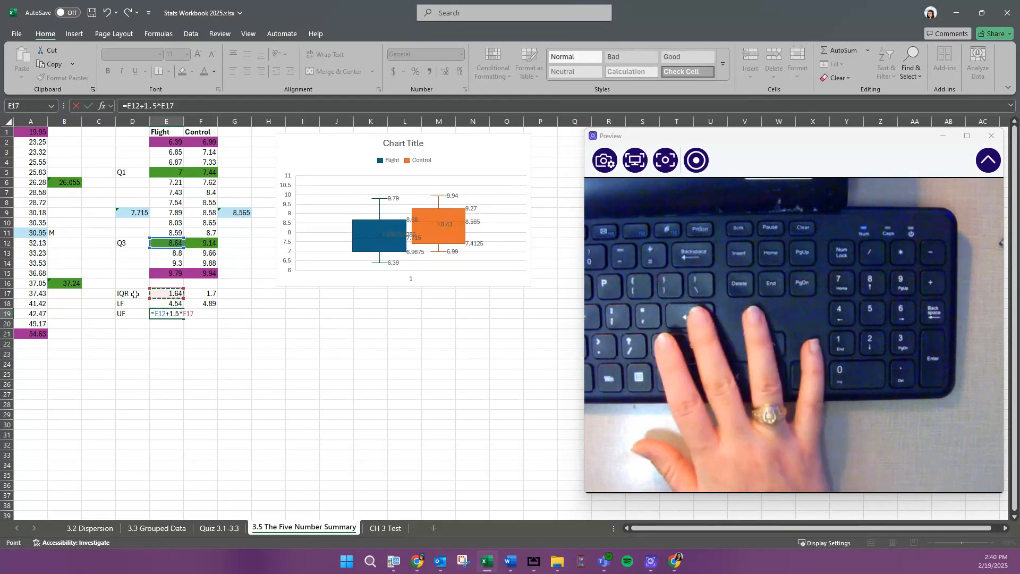
{"action": "key", "text": "Return"}
Copy the Flight upper fence formula from E19 into F19 for the Control data.
{"action": "key", "text": "Up"}
{"action": "key", "text": "Right"}
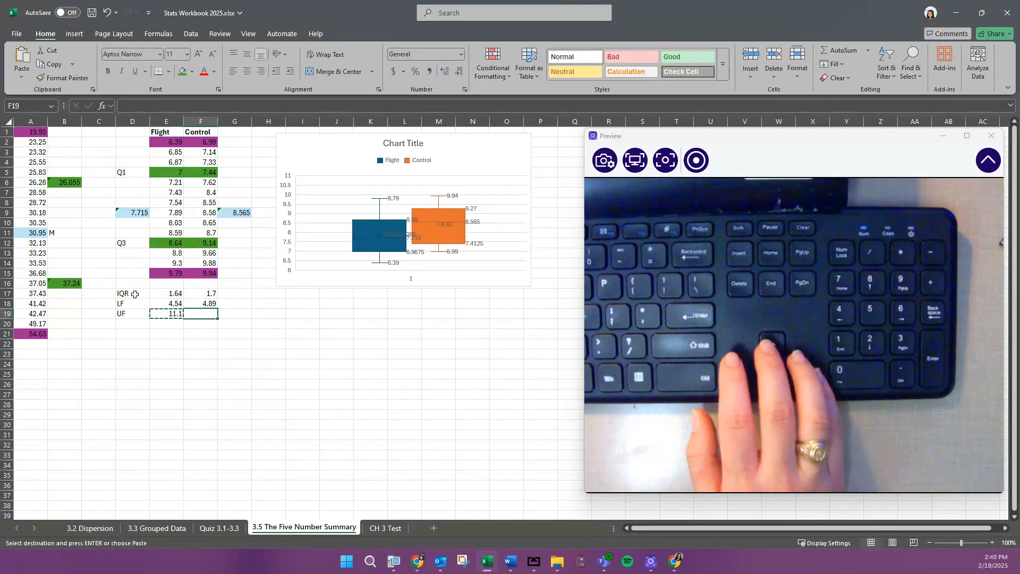
{"action": "key", "text": "ctrl+v"}
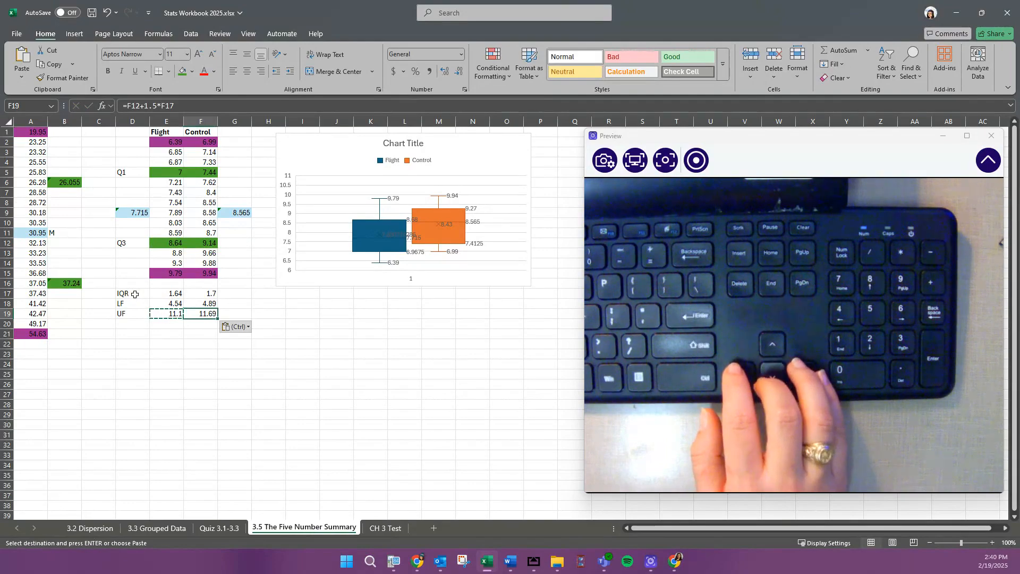
{"action": "key", "text": "Up"}
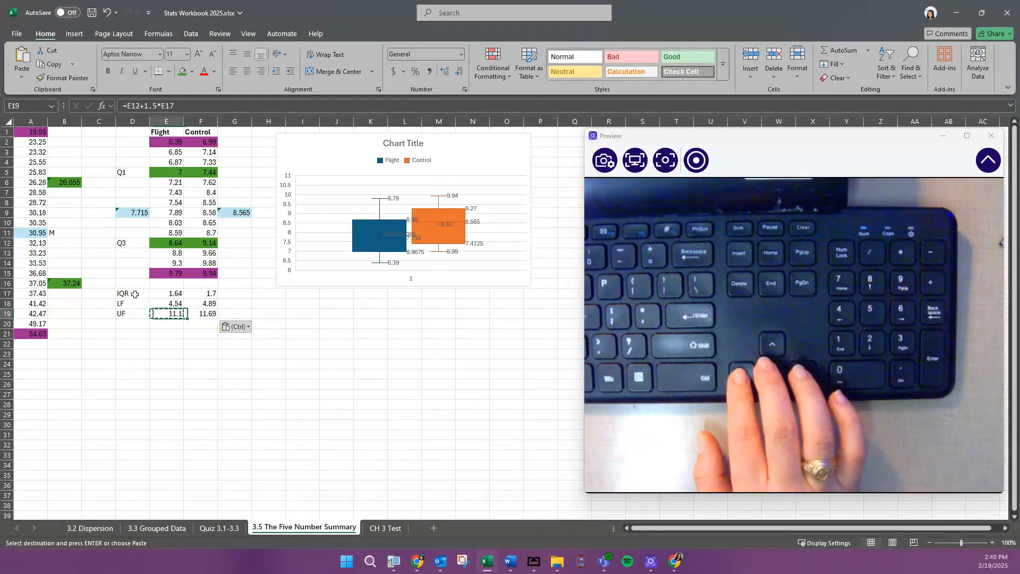
{"action": "key", "text": "Up"}
{"action": "key", "text": "Left"}
{"action": "key", "text": "Down"}
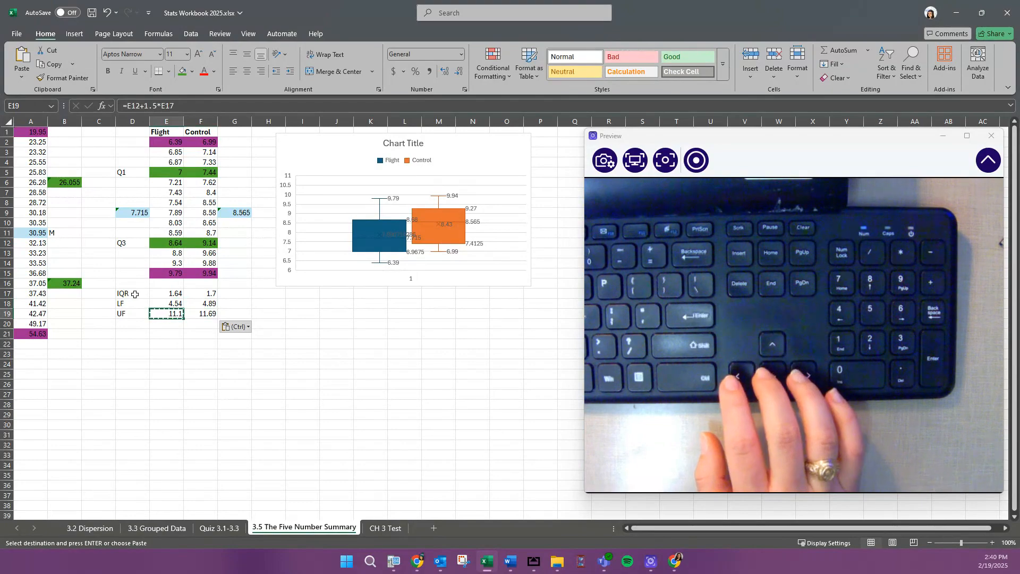